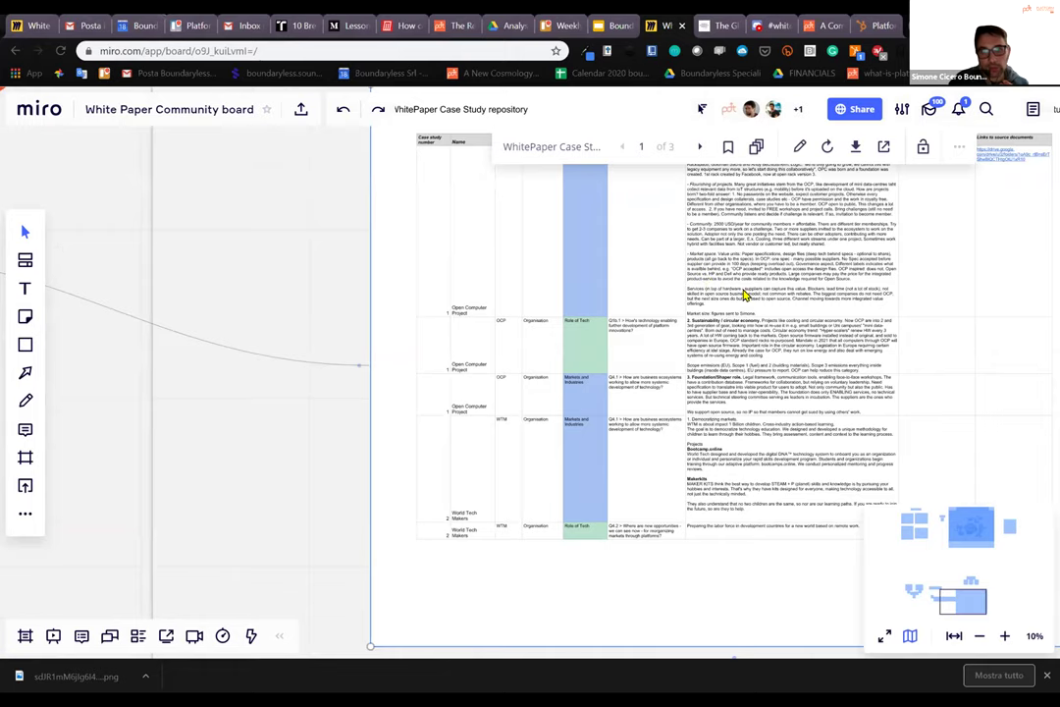
Refresh the embedded WhitePaper Case Study preview on the board and open its source document in a new browser tab.
{"action": "left_click", "coordinate": [830, 149]}
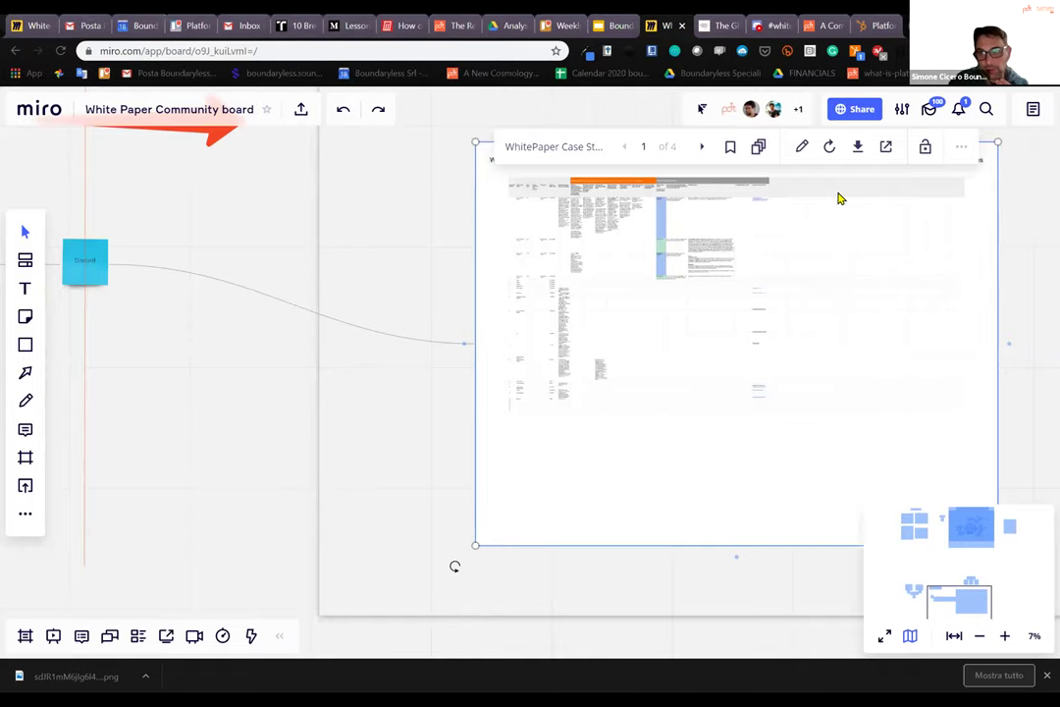
{"action": "left_click", "coordinate": [885, 148]}
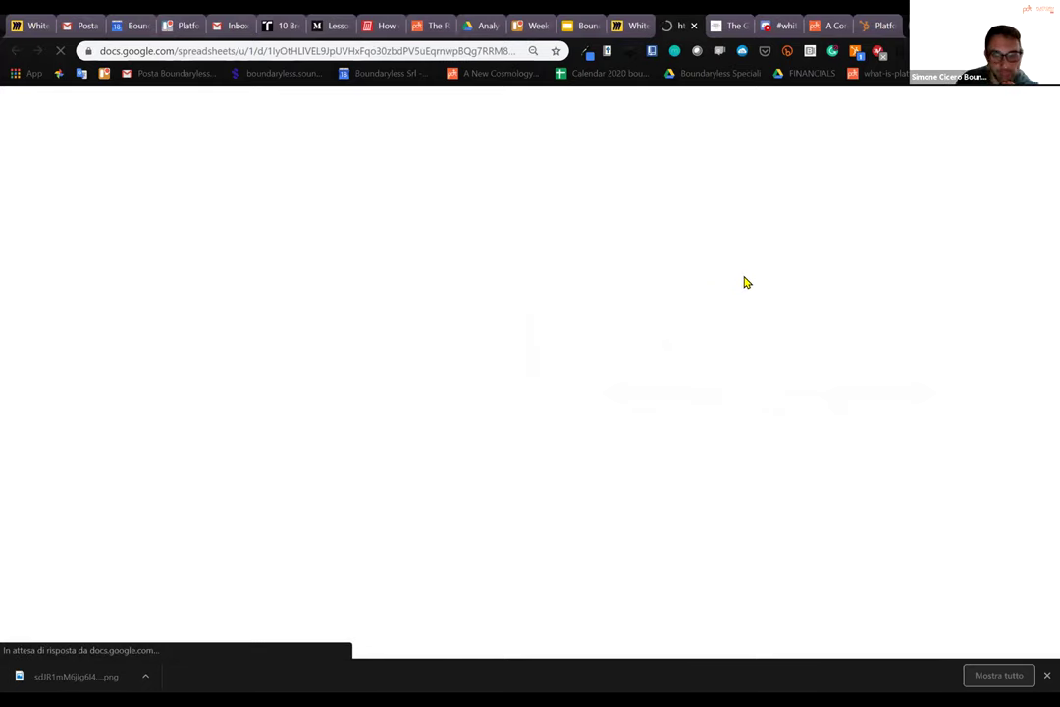
Return to the Miro board and set the connector between the blue sticky note and the case study document to maximum thickness.
{"action": "left_click", "coordinate": [628, 25]}
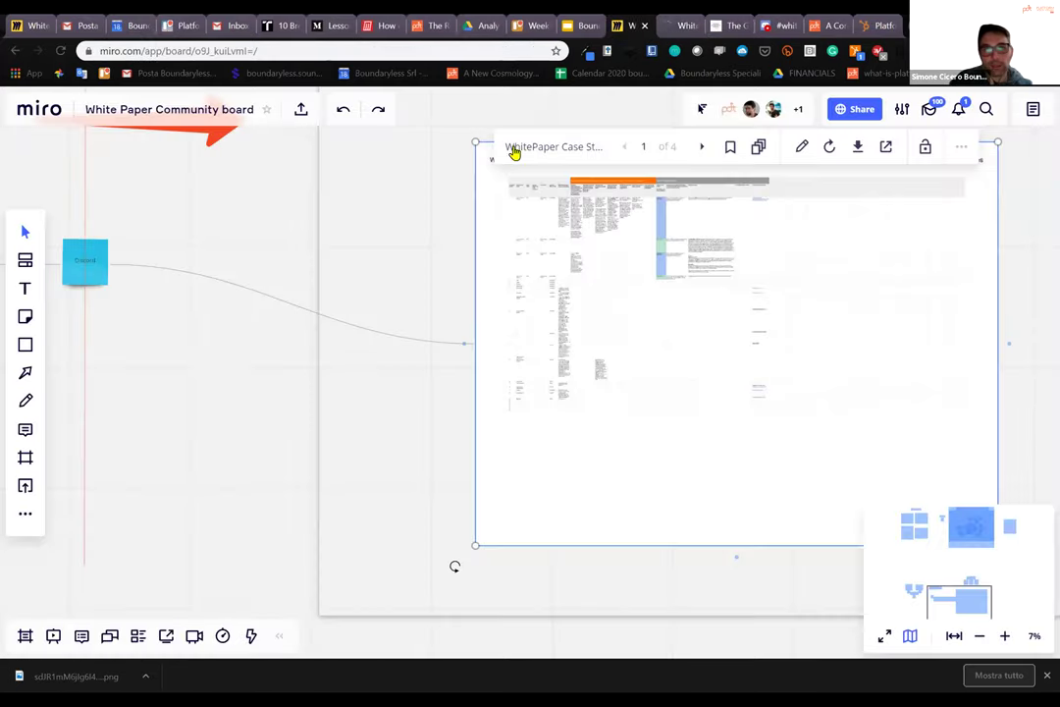
{"action": "left_click", "coordinate": [88, 265]}
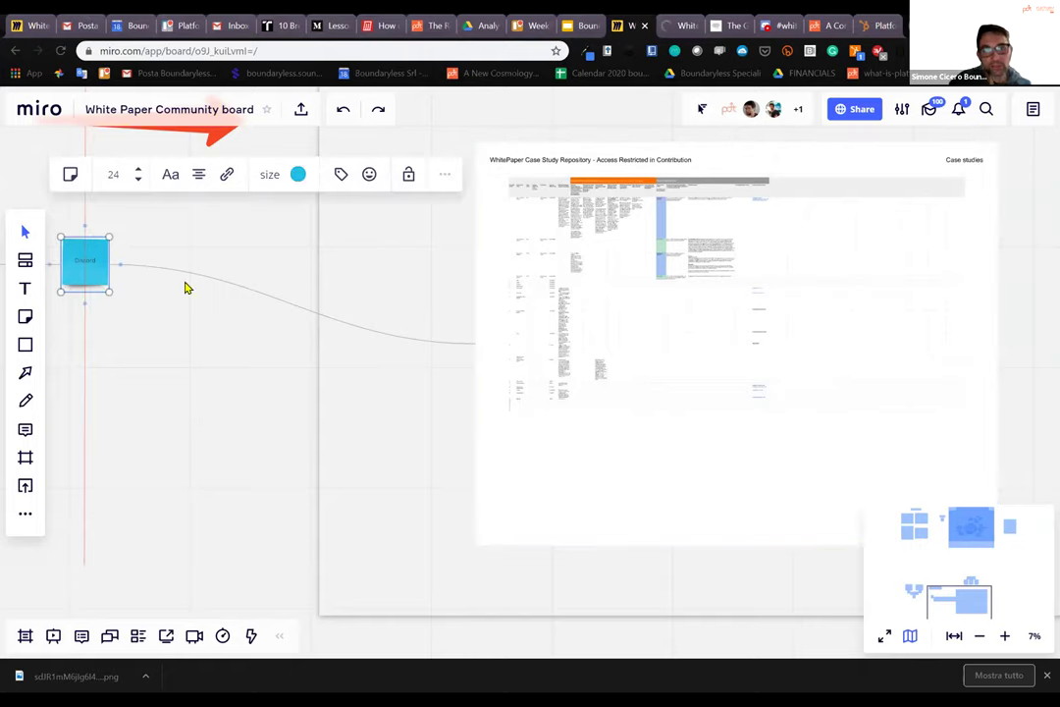
{"action": "left_click", "coordinate": [466, 343]}
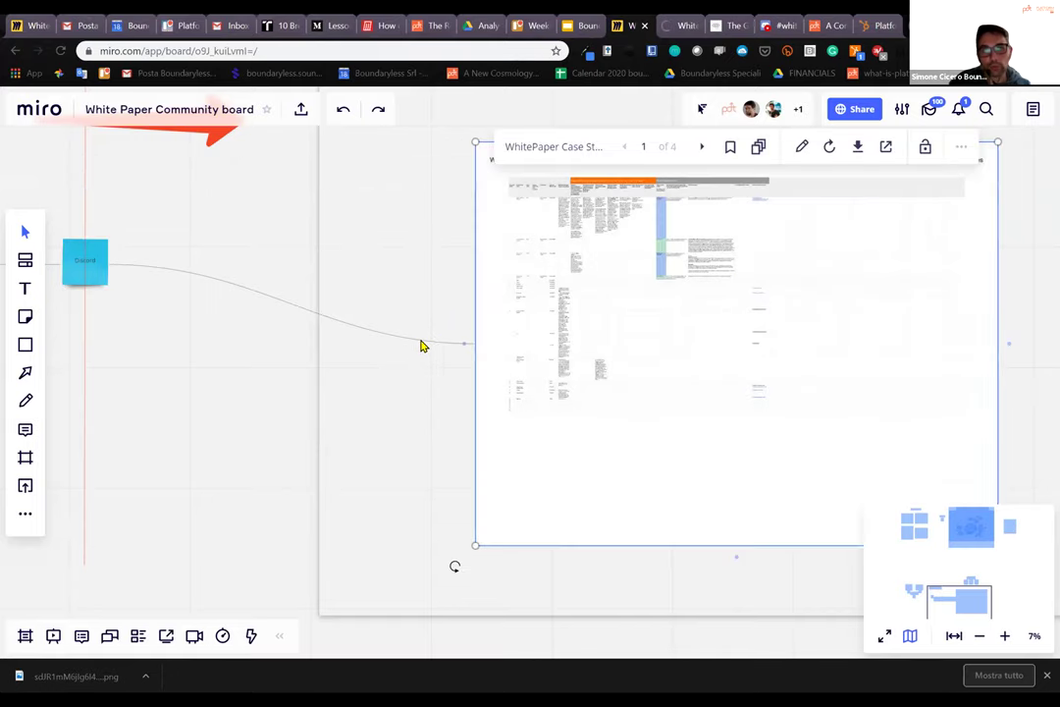
{"action": "left_click", "coordinate": [436, 344]}
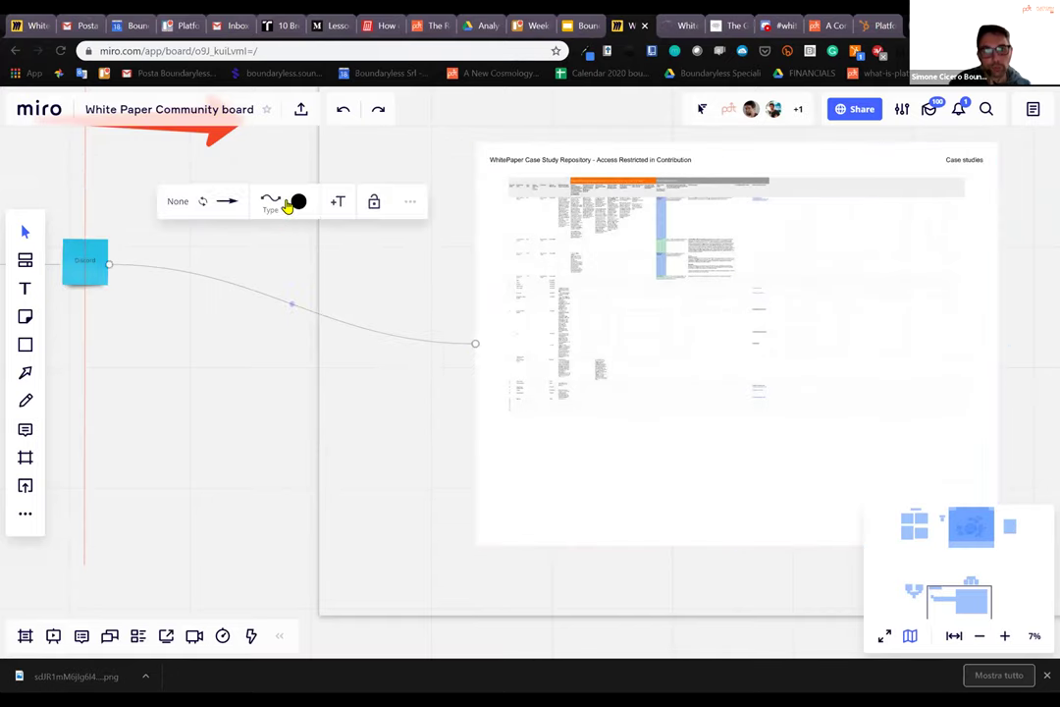
{"action": "left_click", "coordinate": [298, 202]}
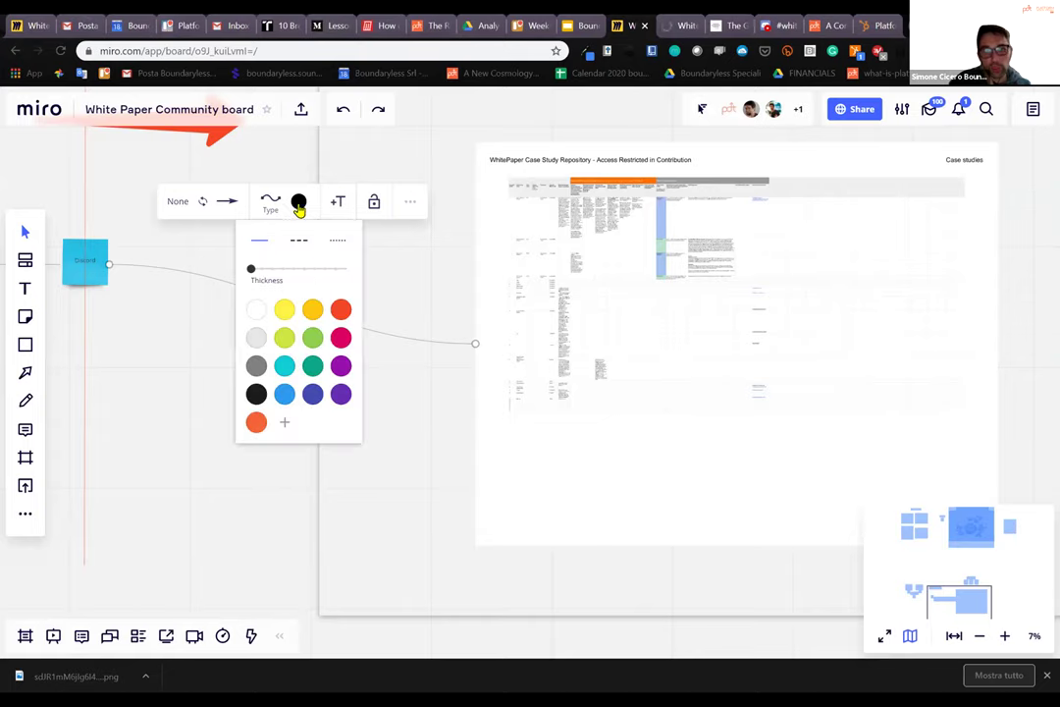
{"action": "left_click_drag", "start_coordinate": [253, 268], "coordinate": [355, 237]}
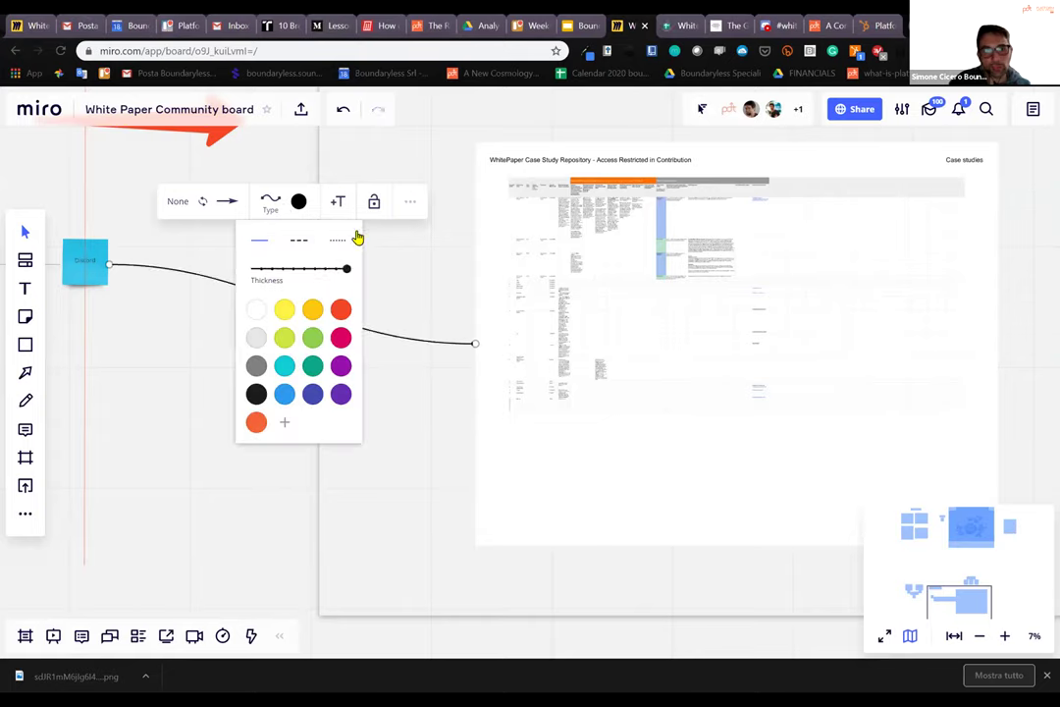
{"action": "left_click", "coordinate": [208, 478]}
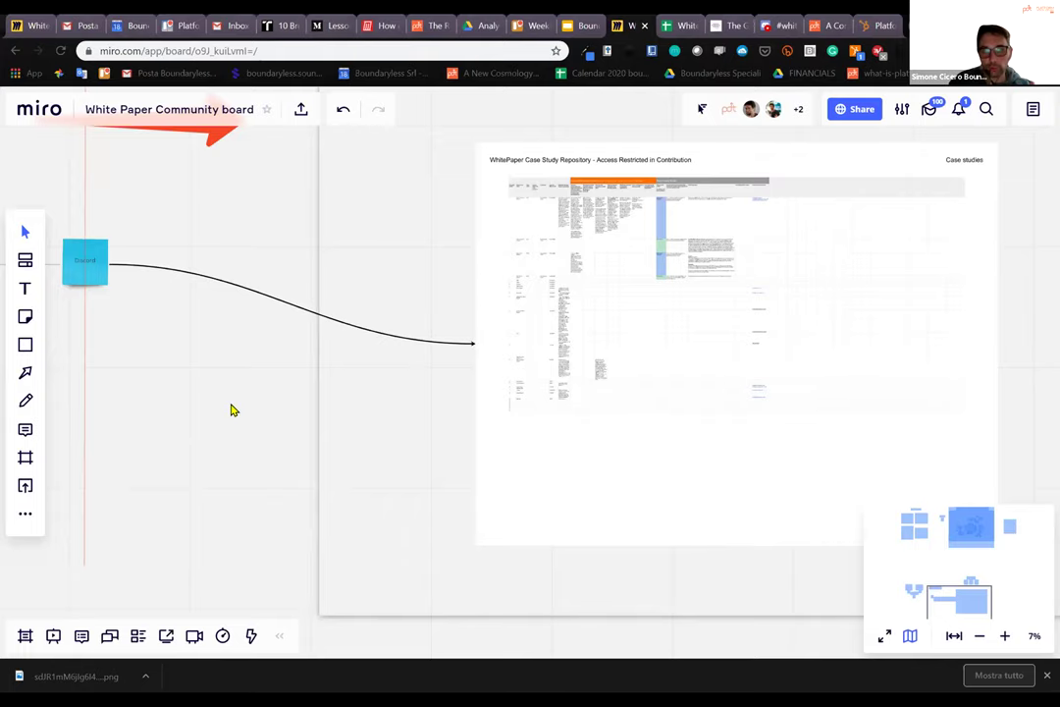
Inspect the embedded case study preview, then switch to the WhitePaper Case Study Repository spreadsheet in Google Sheets.
{"action": "scroll", "coordinate": [232, 409], "scroll_direction": "down", "scroll_amount": 1}
{"action": "scroll", "coordinate": [861, 381], "scroll_direction": "up", "scroll_amount": 4}
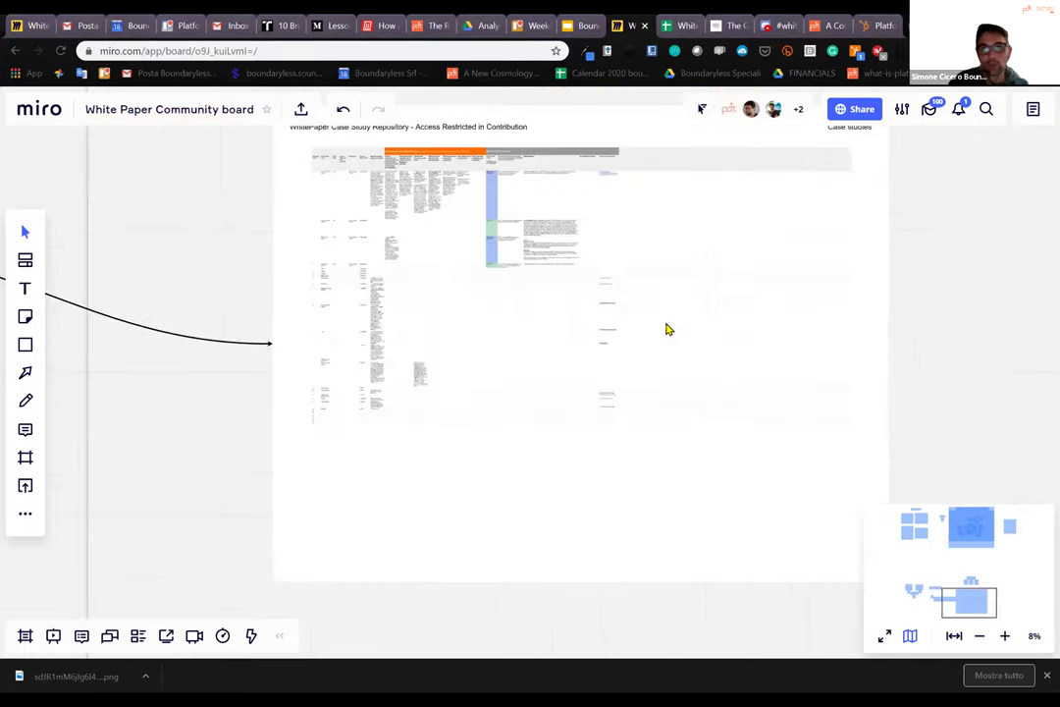
{"action": "scroll", "coordinate": [284, 166], "scroll_direction": "down", "scroll_amount": 2}
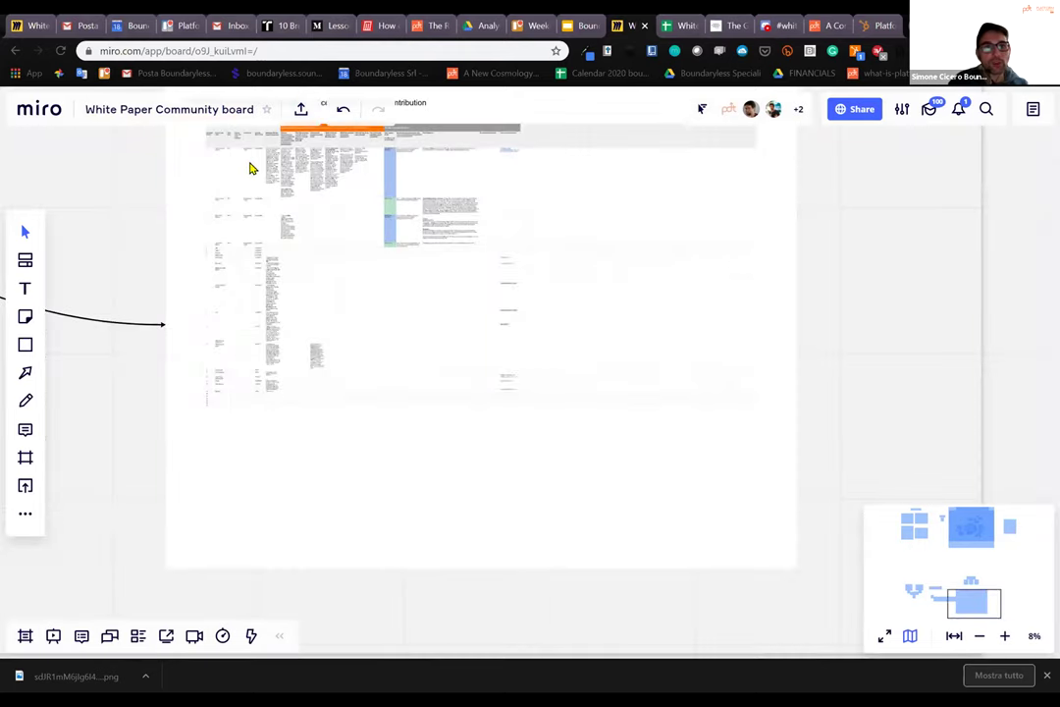
{"action": "scroll", "coordinate": [251, 170], "scroll_direction": "up", "scroll_amount": 3}
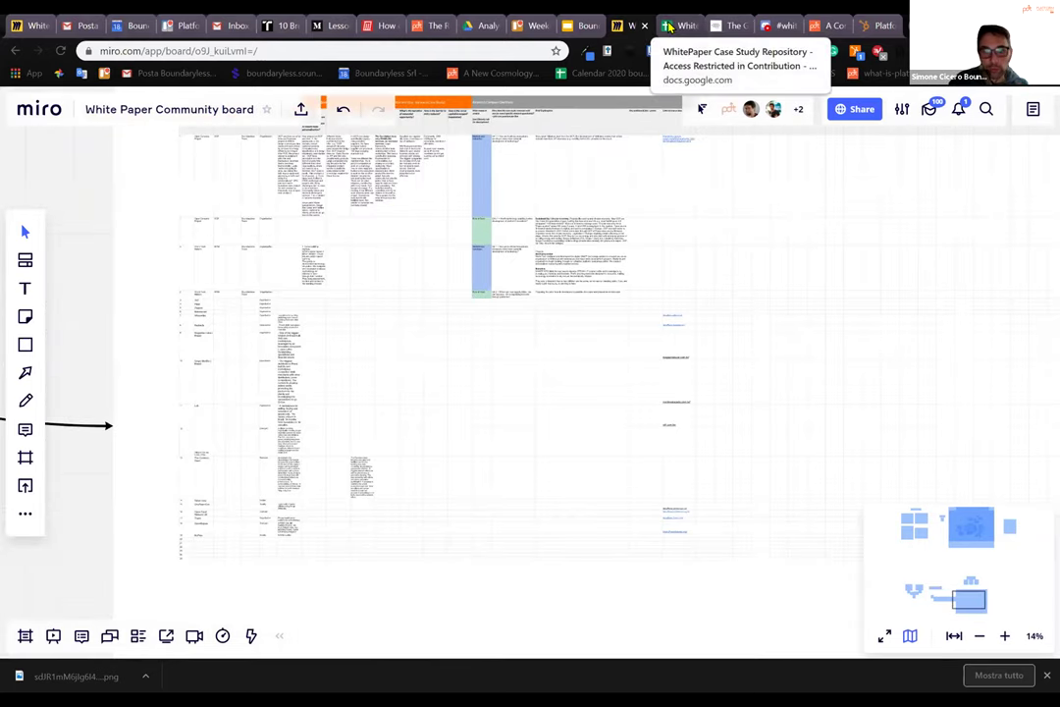
{"action": "left_click", "coordinate": [668, 25]}
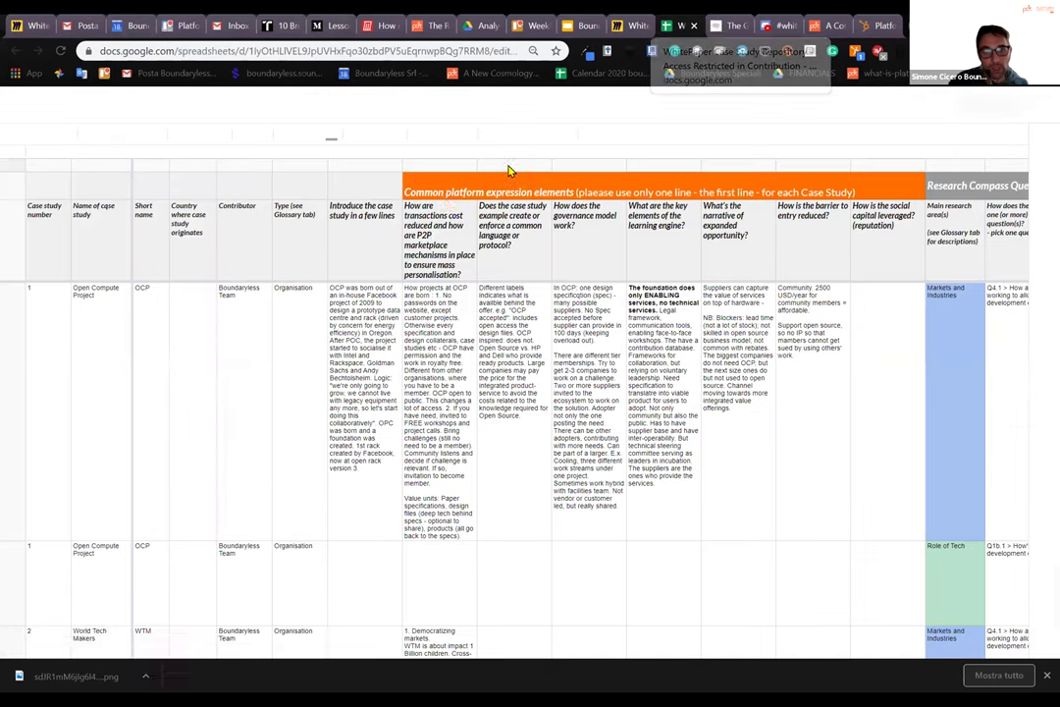
Enter US as the country of origin in the first Open Compute Project row.
{"action": "left_click", "coordinate": [292, 270]}
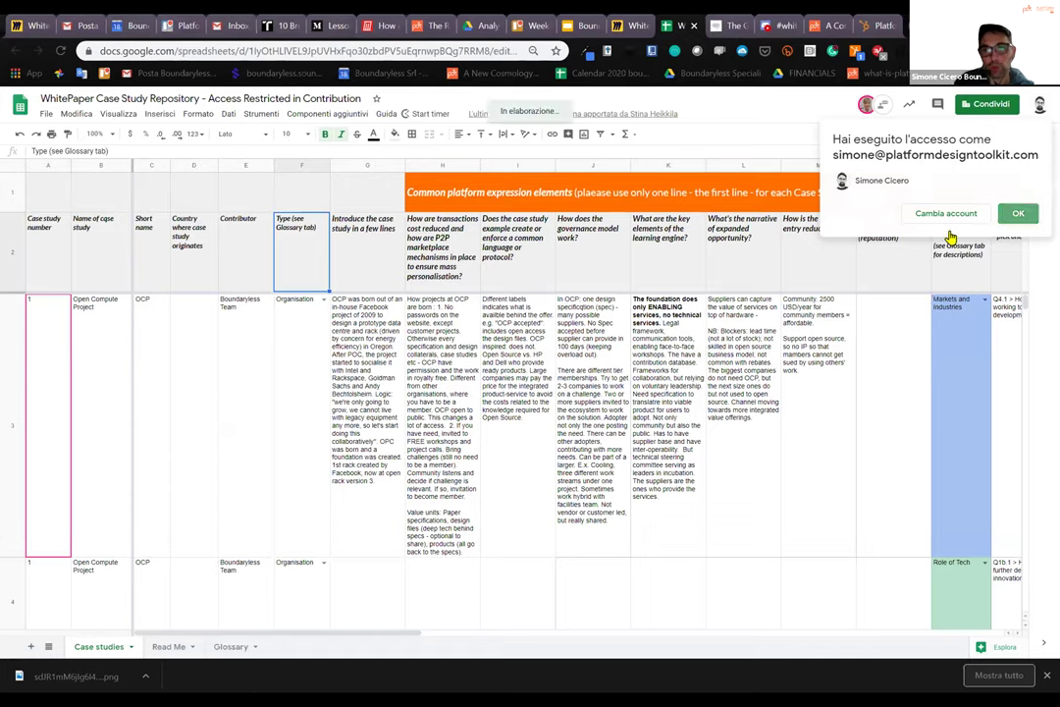
{"action": "left_click", "coordinate": [61, 236]}
{"action": "left_click", "coordinate": [111, 268]}
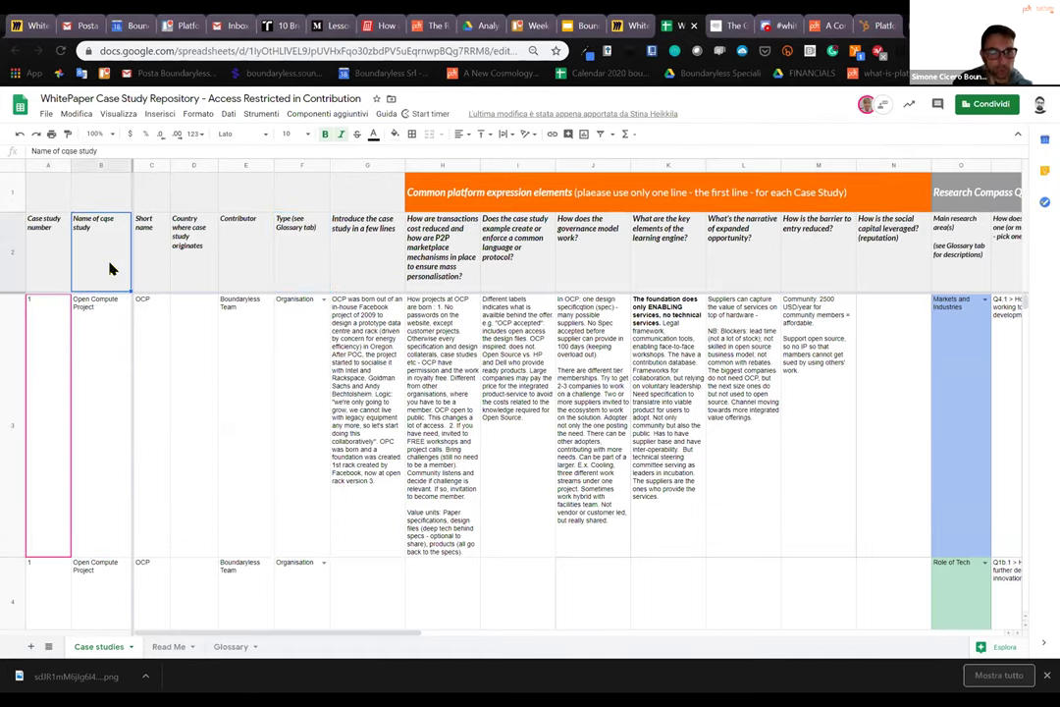
{"action": "key", "text": "Right"}
{"action": "key", "text": "Right"}
{"action": "key", "text": "Down"}
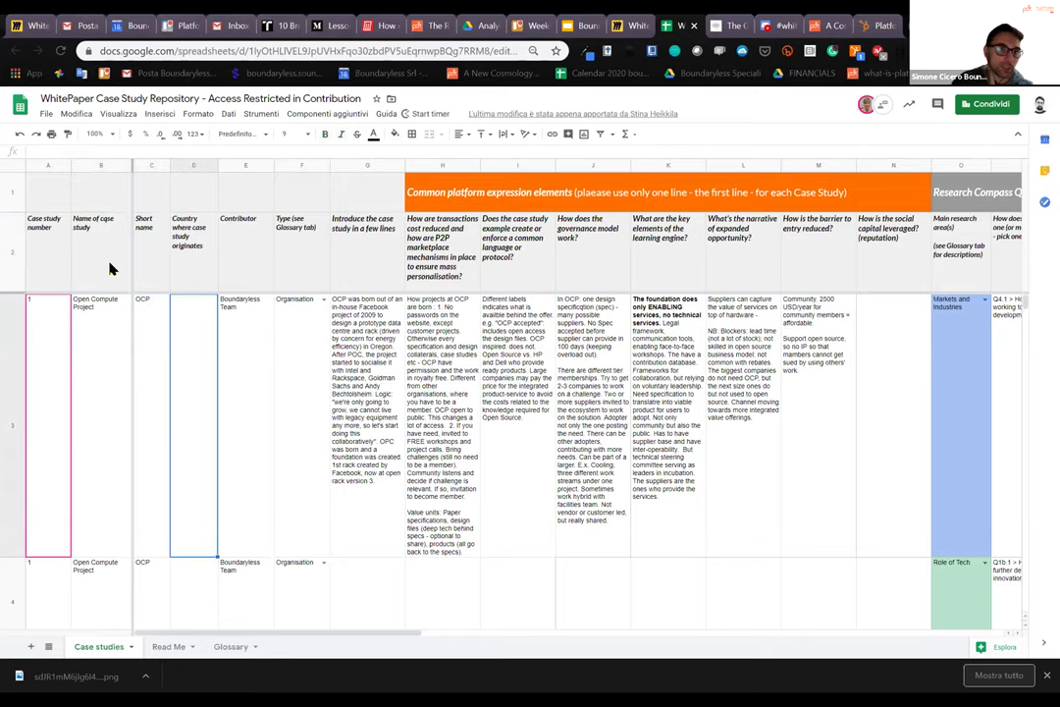
{"action": "type", "text": "US"}
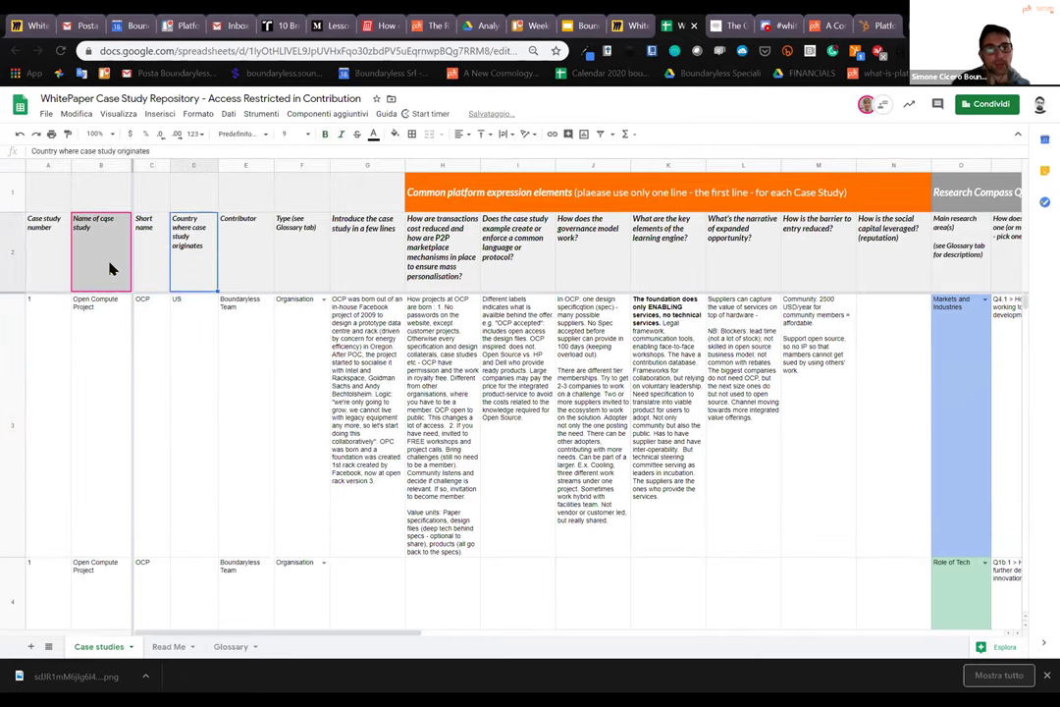
{"action": "key", "text": "Up"}
Examine the Contributor column and the available Type options for the Open Compute Project and World Tech Makers case studies.
{"action": "key", "text": "Right"}
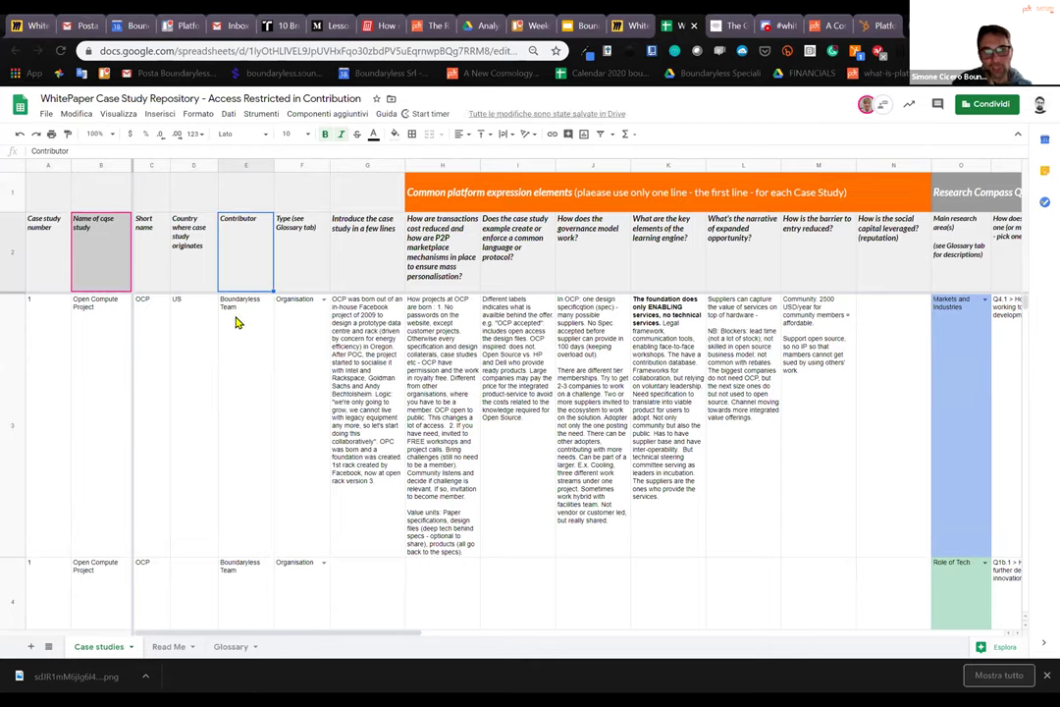
{"action": "left_click", "coordinate": [236, 336]}
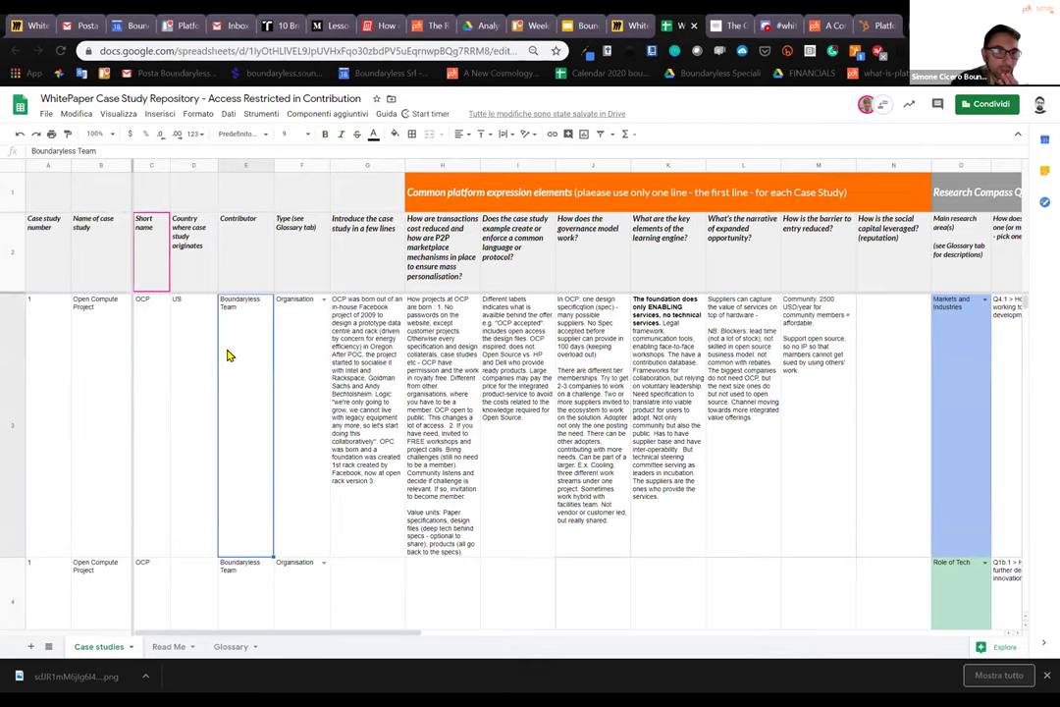
{"action": "left_click", "coordinate": [291, 262]}
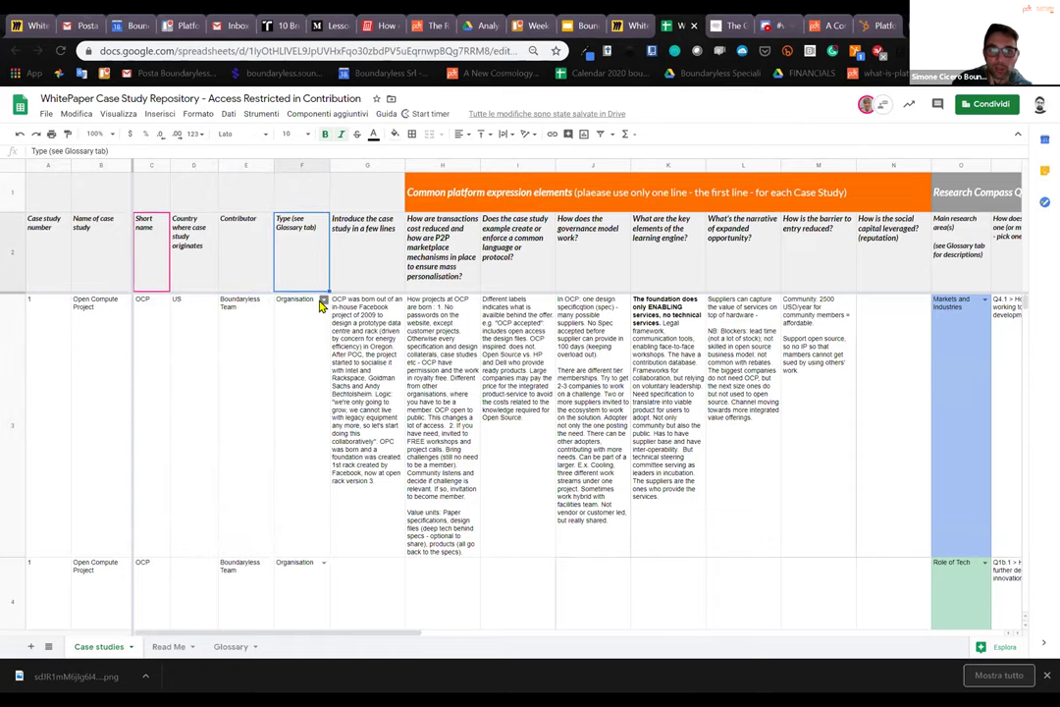
{"action": "left_click", "coordinate": [322, 299]}
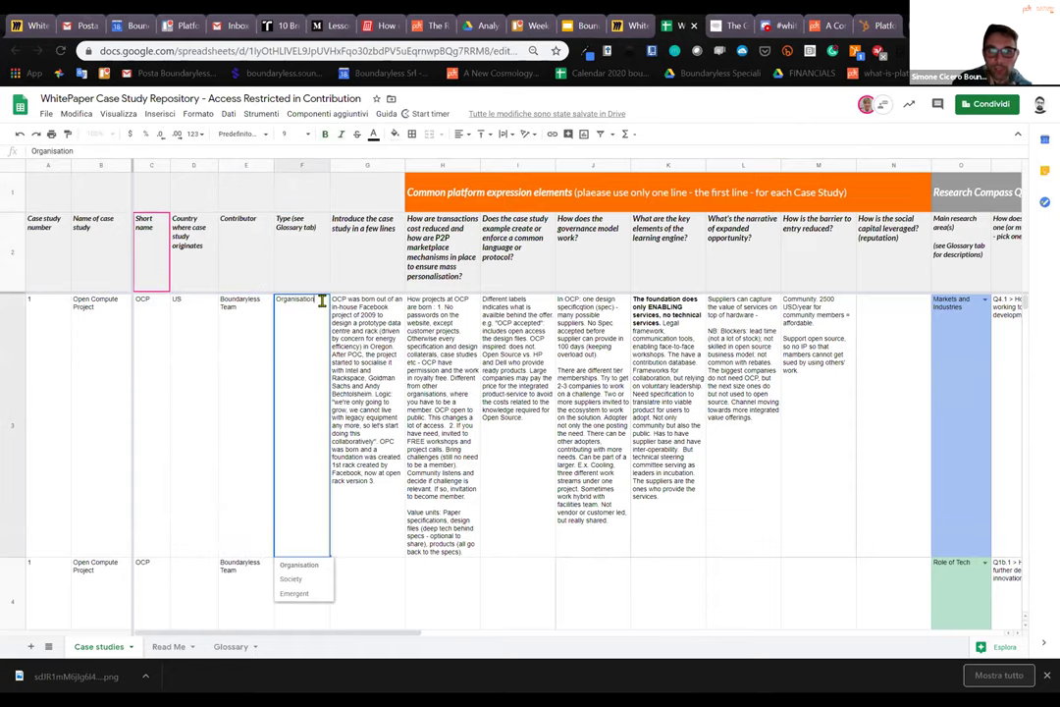
{"action": "left_click", "coordinate": [422, 384]}
{"action": "scroll", "coordinate": [423, 385], "scroll_direction": "down", "scroll_amount": 1}
{"action": "left_click", "coordinate": [324, 389]}
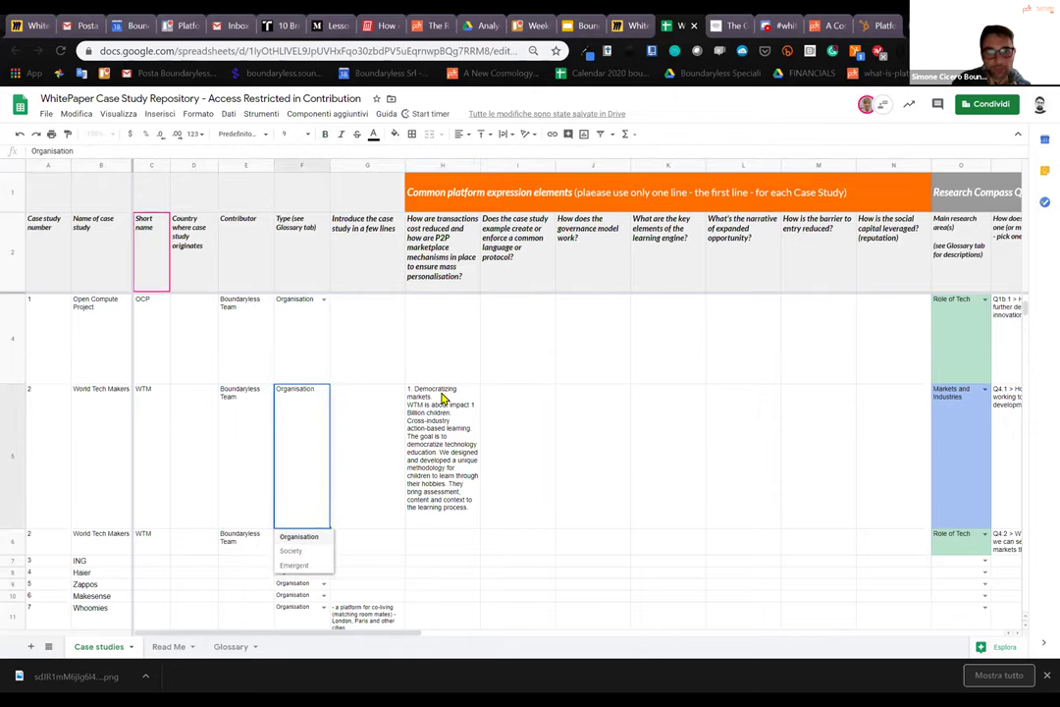
{"action": "scroll", "coordinate": [359, 348], "scroll_direction": "up", "scroll_amount": 1}
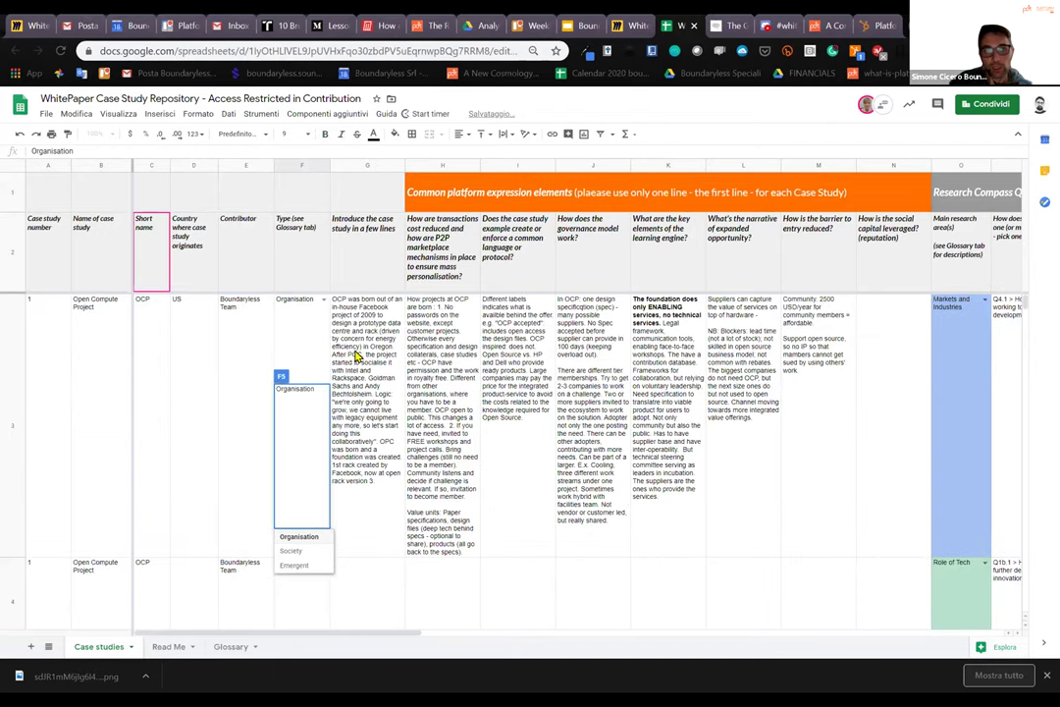
Review the Open Compute Project introduction and the Common platform expression elements and Research Compass Questions column groups.
{"action": "left_click", "coordinate": [359, 358]}
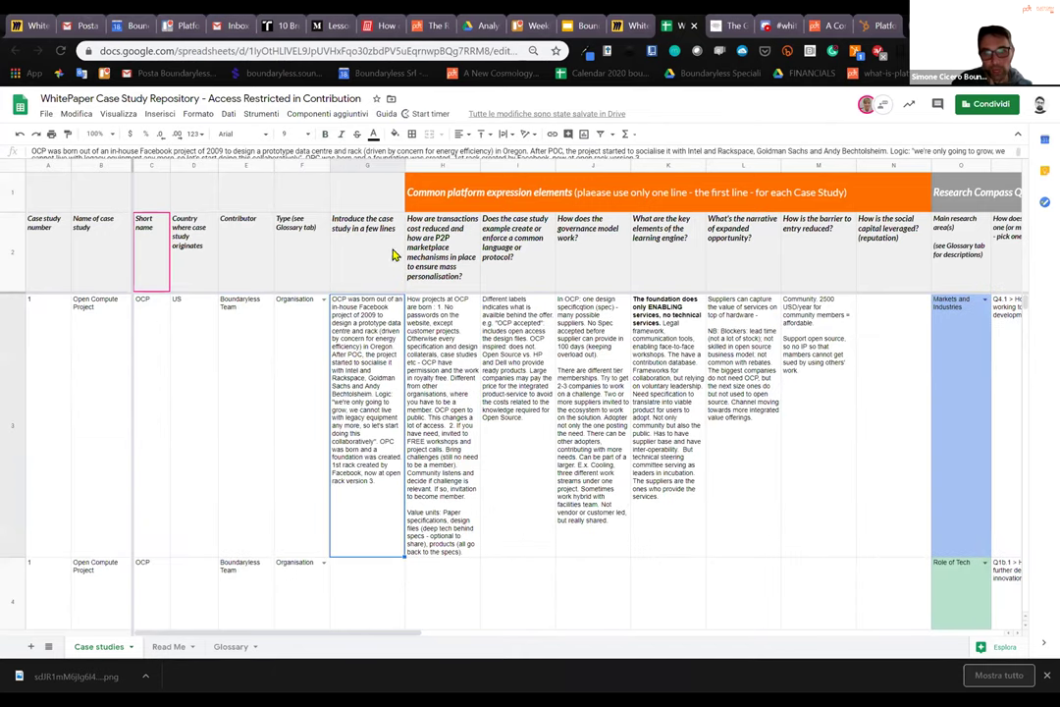
{"action": "key", "text": "Up"}
{"action": "key", "text": "Up"}
{"action": "key", "text": "Right"}
{"action": "key", "text": "Right"}
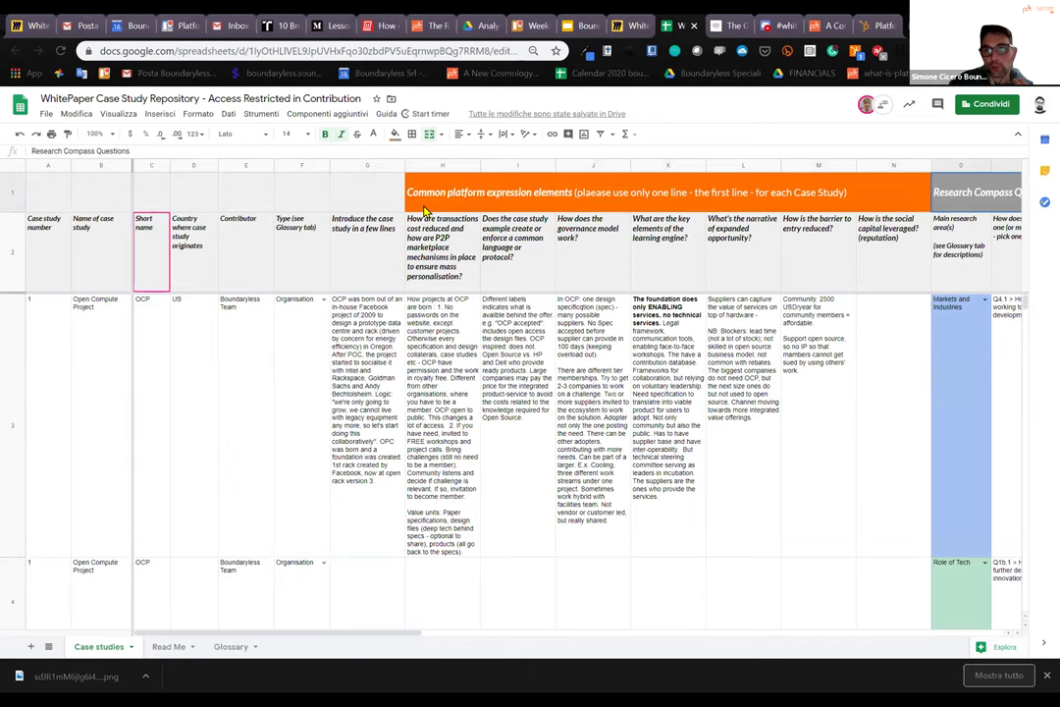
{"action": "scroll", "coordinate": [425, 210], "scroll_direction": "right", "scroll_amount": 5}
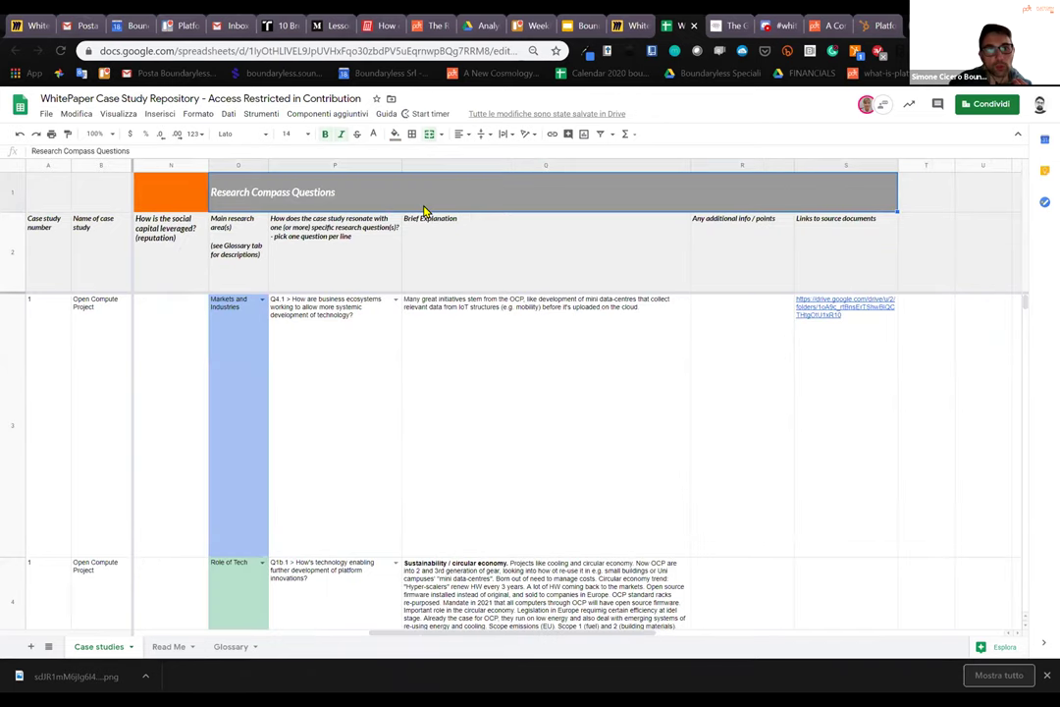
{"action": "scroll", "coordinate": [425, 210], "scroll_direction": "left", "scroll_amount": 8}
{"action": "key", "text": "Left"}
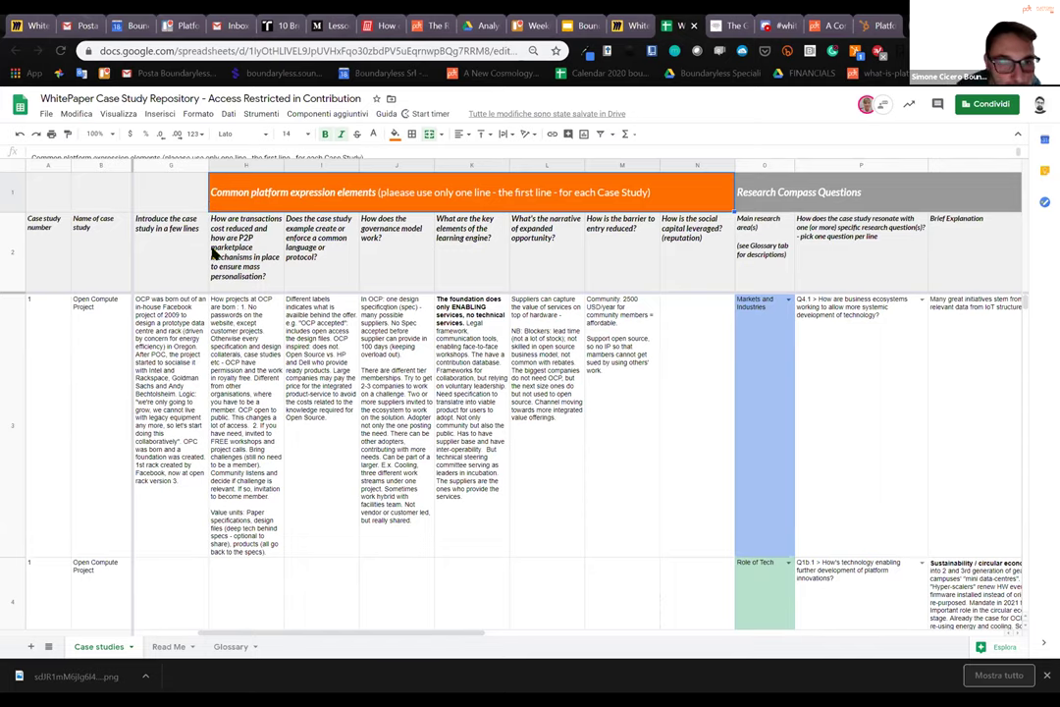
Highlight the words "Common platform expression elements" in the orange header cell, leaving the cell's text unedited.
{"action": "left_click", "coordinate": [83, 295]}
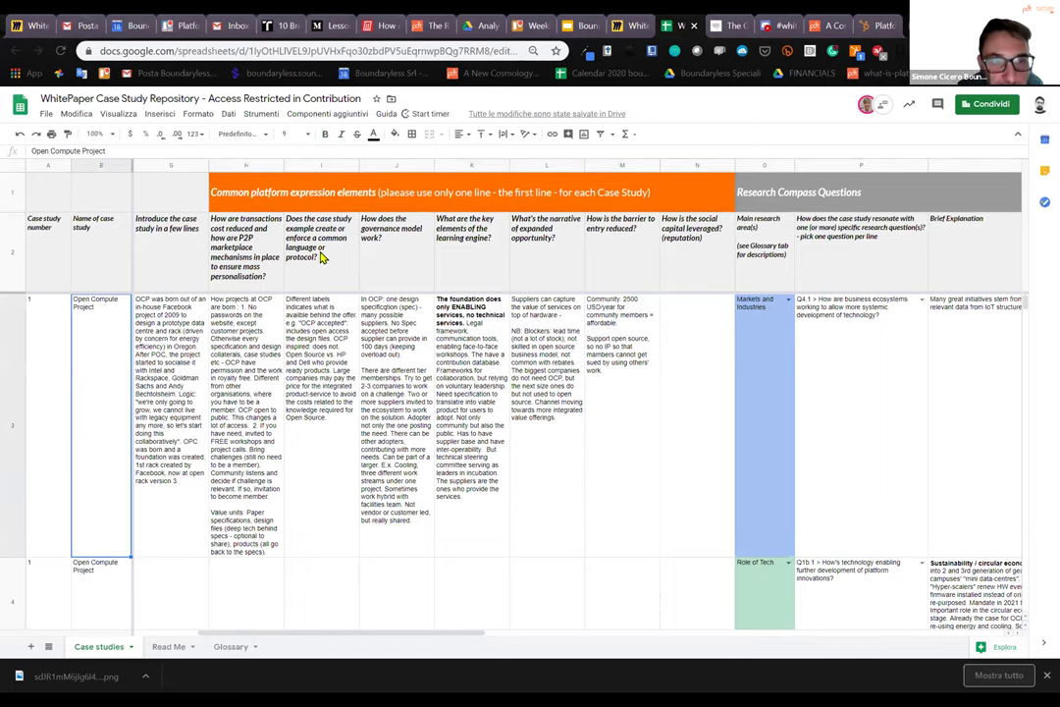
{"action": "left_click", "coordinate": [220, 197]}
{"action": "double_click", "coordinate": [219, 196]}
{"action": "left_click_drag", "start_coordinate": [233, 195], "coordinate": [348, 192]}
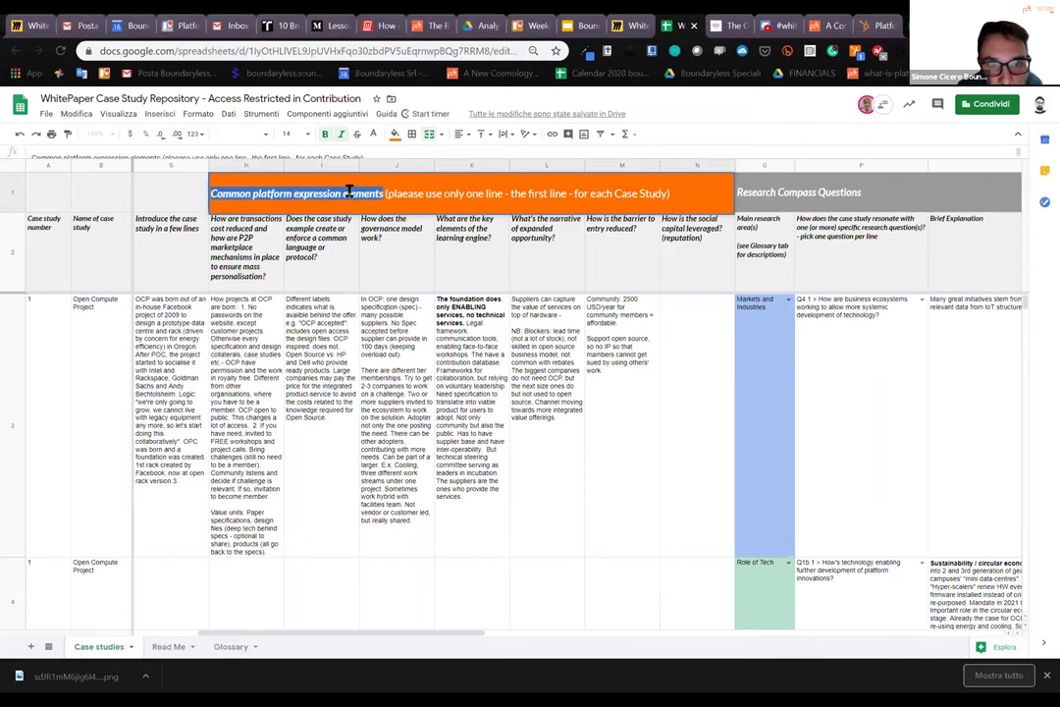
{"action": "key", "text": "Escape"}
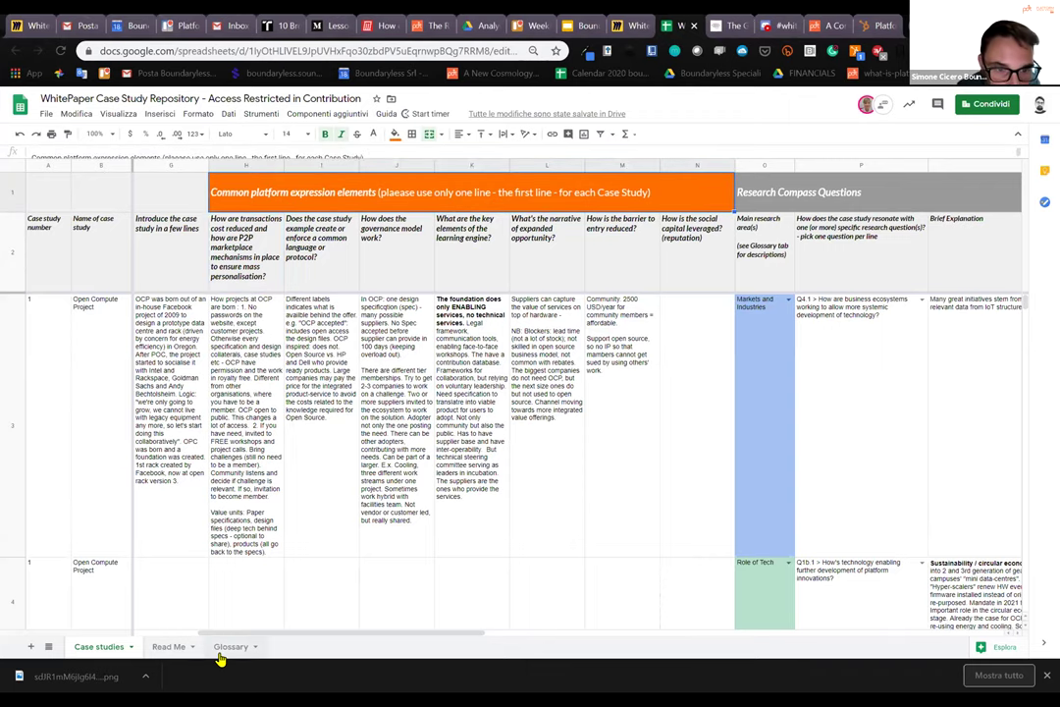
Open the Glossary sheet and read the definitions of case study types and research compass areas.
{"action": "left_click", "coordinate": [231, 646]}
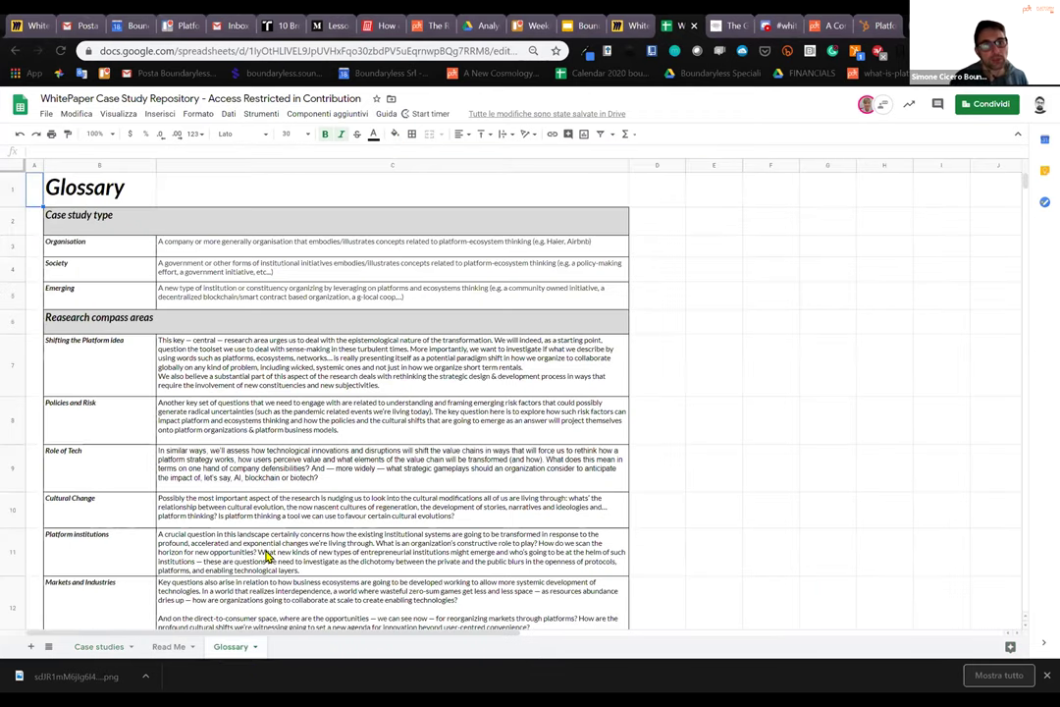
{"action": "scroll", "coordinate": [208, 301], "scroll_direction": "down", "scroll_amount": 2}
{"action": "scroll", "coordinate": [243, 338], "scroll_direction": "up", "scroll_amount": 2}
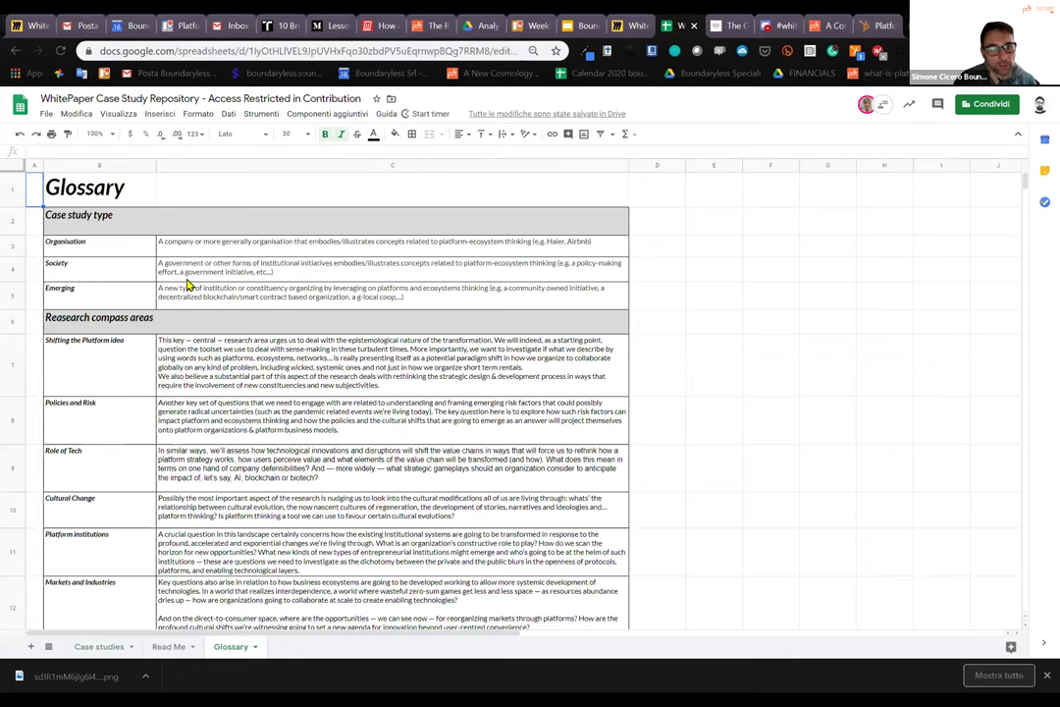
{"action": "scroll", "coordinate": [189, 283], "scroll_direction": "down", "scroll_amount": 5}
{"action": "scroll", "coordinate": [220, 332], "scroll_direction": "up", "scroll_amount": 3}
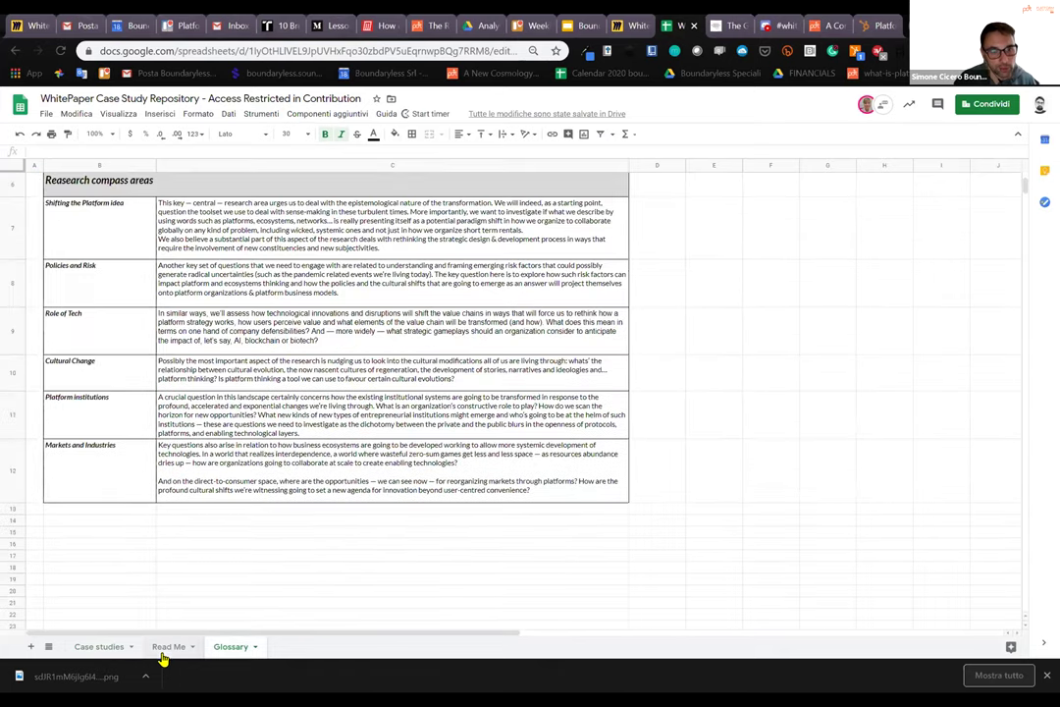
Return to the Case studies sheet and select the column heading about reduced transaction costs and P2P marketplace mechanisms.
{"action": "left_click", "coordinate": [99, 649]}
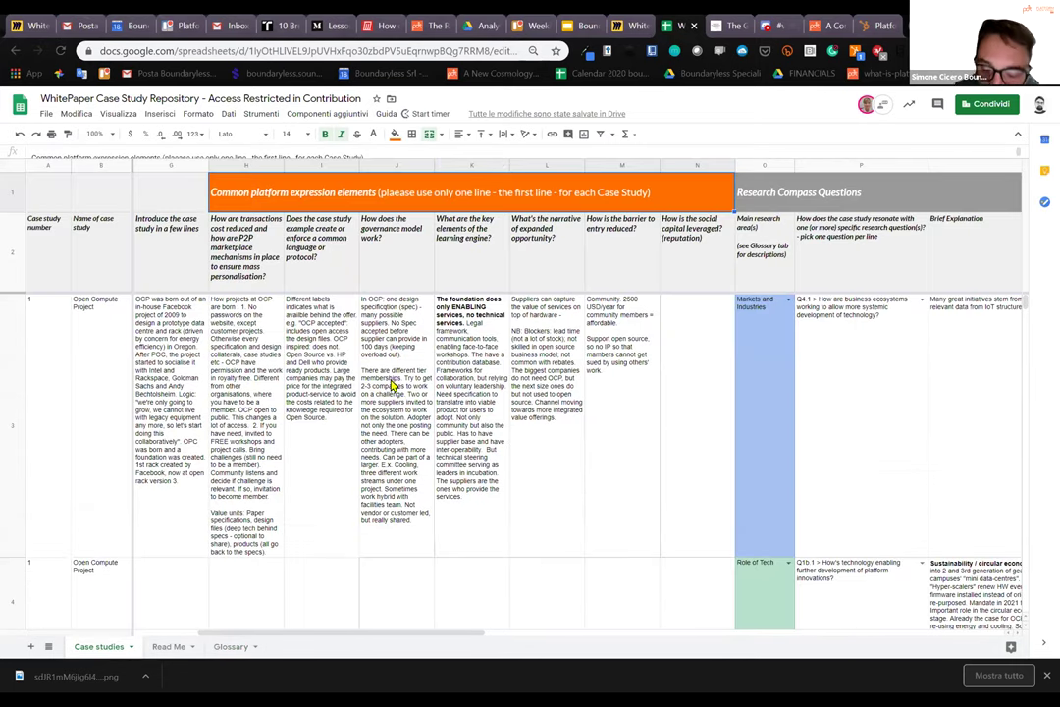
{"action": "left_click", "coordinate": [259, 260]}
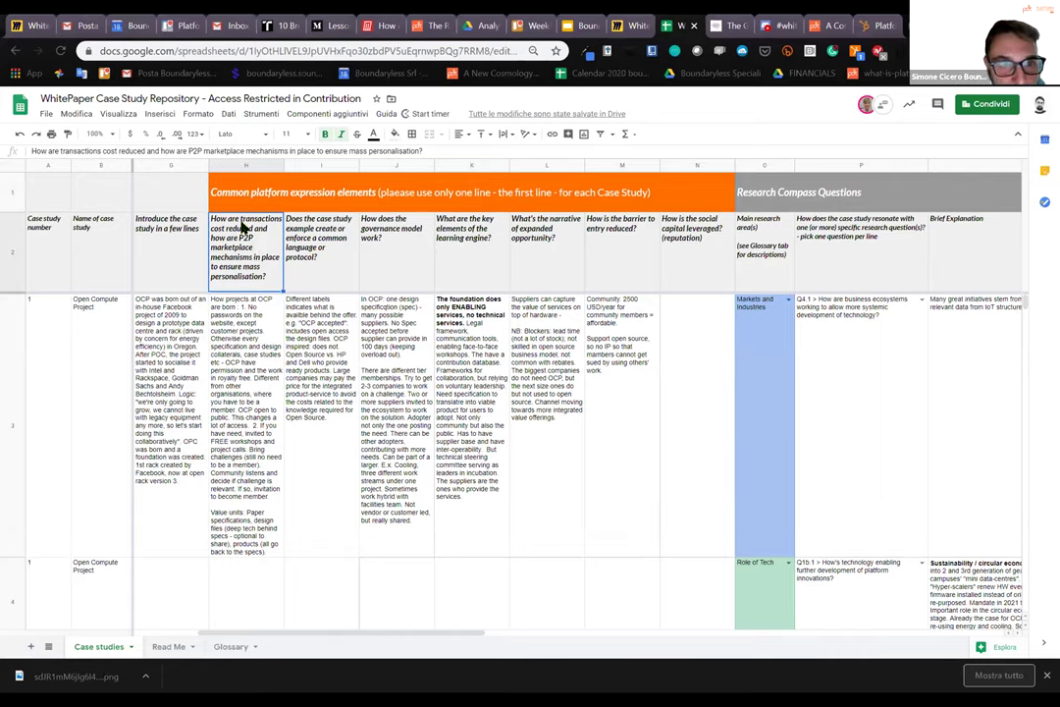
Highlight the words "transactions cost reduced and how are" in the P2P marketplace column heading, leaving the cell's text unedited.
{"action": "double_click", "coordinate": [232, 234]}
{"action": "left_click_drag", "start_coordinate": [242, 217], "coordinate": [374, 218]}
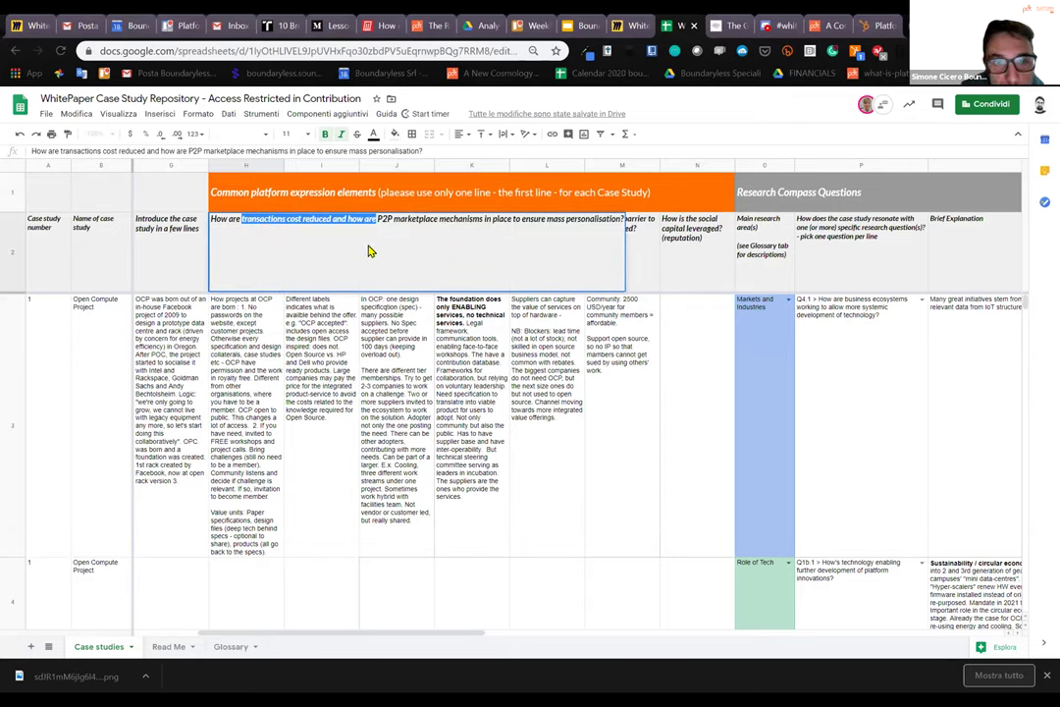
{"action": "key", "text": "Escape"}
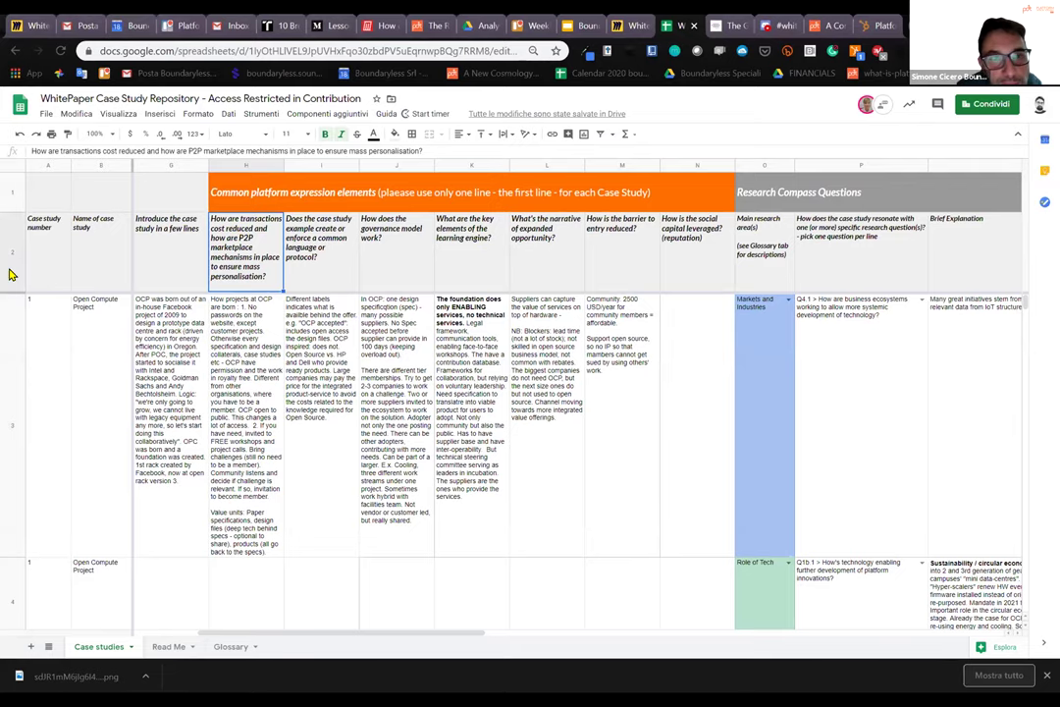
Select the common language or protocol heading, followed by all headings from reduced transaction costs to social capital.
{"action": "left_click", "coordinate": [327, 266]}
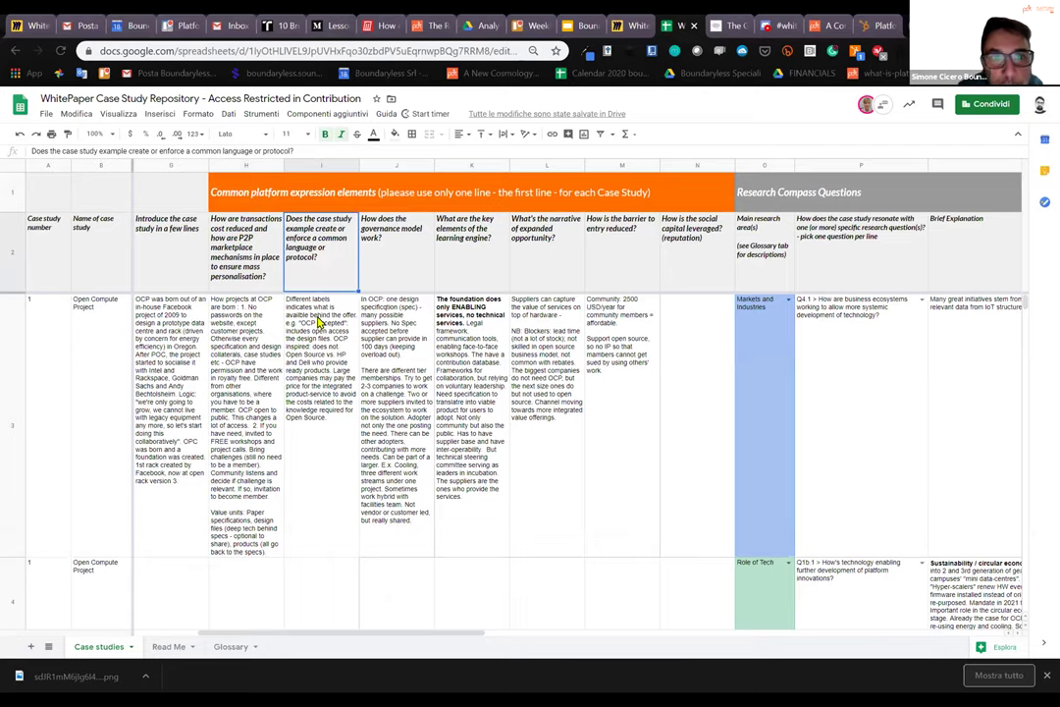
{"action": "left_click", "coordinate": [193, 221]}
{"action": "left_click_drag", "start_coordinate": [319, 260], "coordinate": [686, 241]}
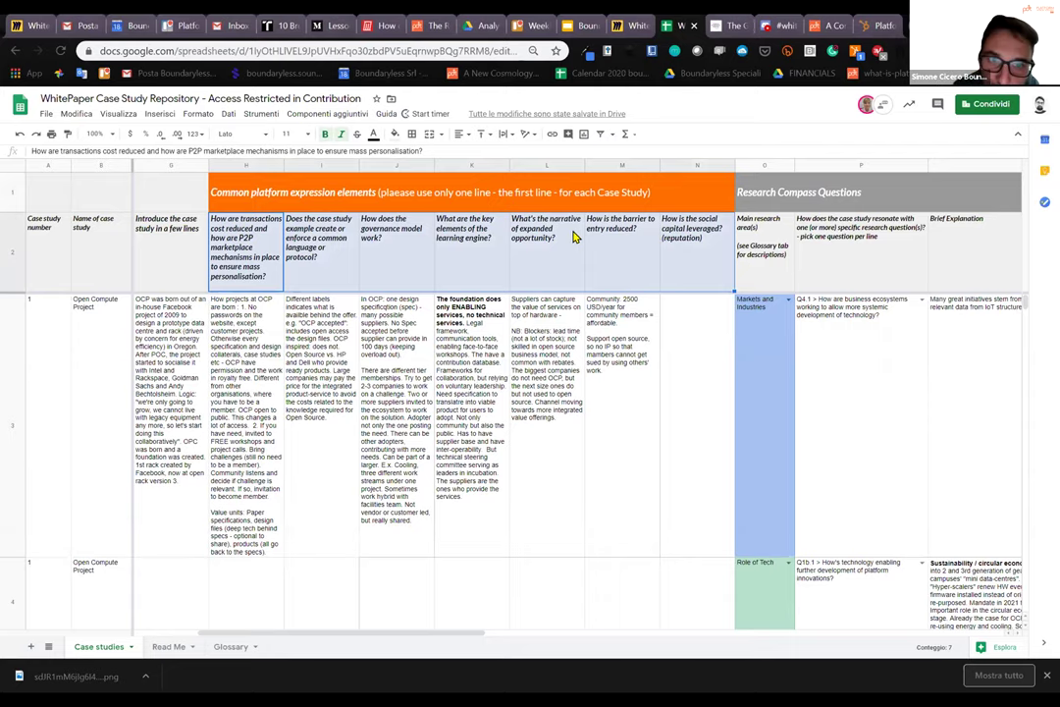
Select in turn the headings on governance model, learning engine, expanded opportunity, barrier to entry and social capital.
{"action": "left_click", "coordinate": [424, 283]}
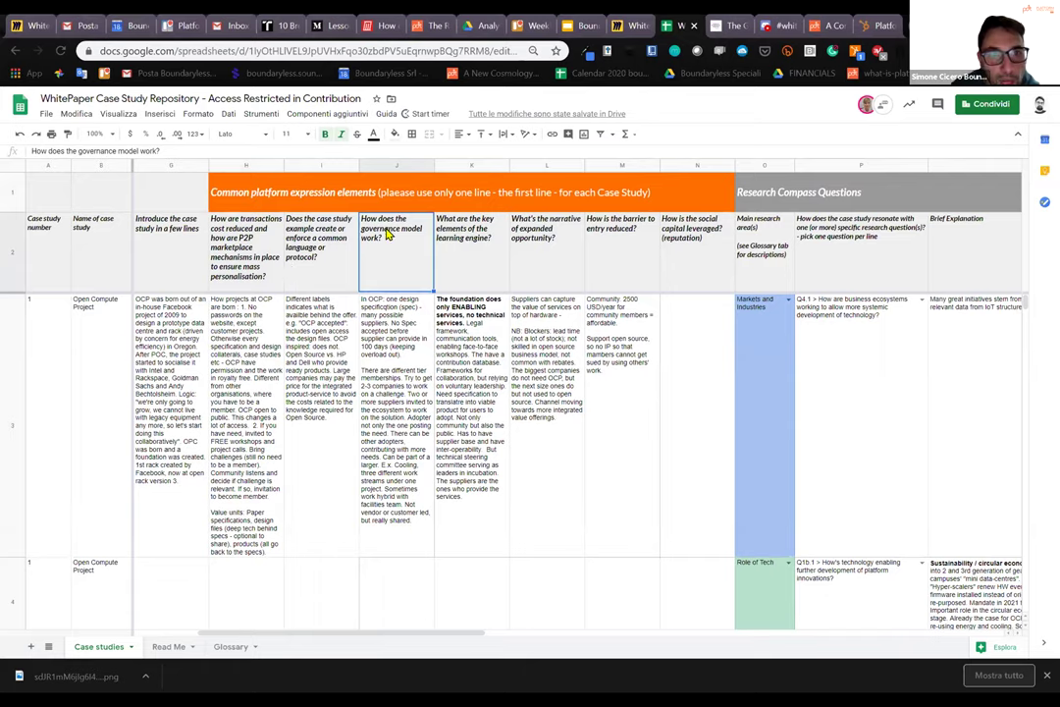
{"action": "left_click", "coordinate": [480, 260]}
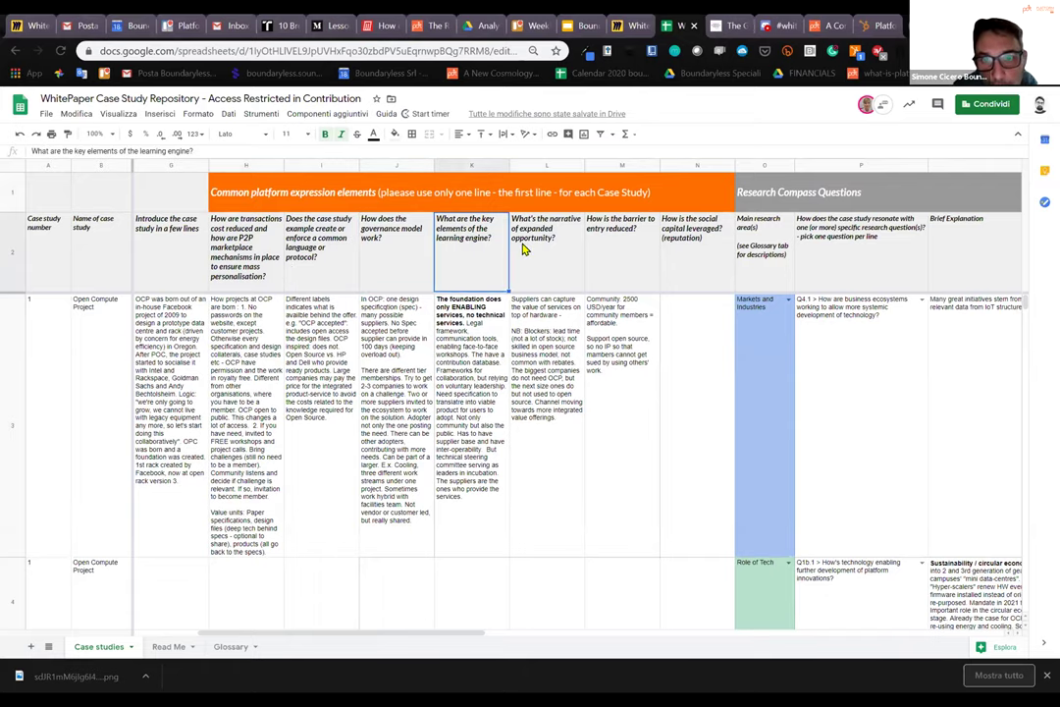
{"action": "left_click", "coordinate": [535, 250]}
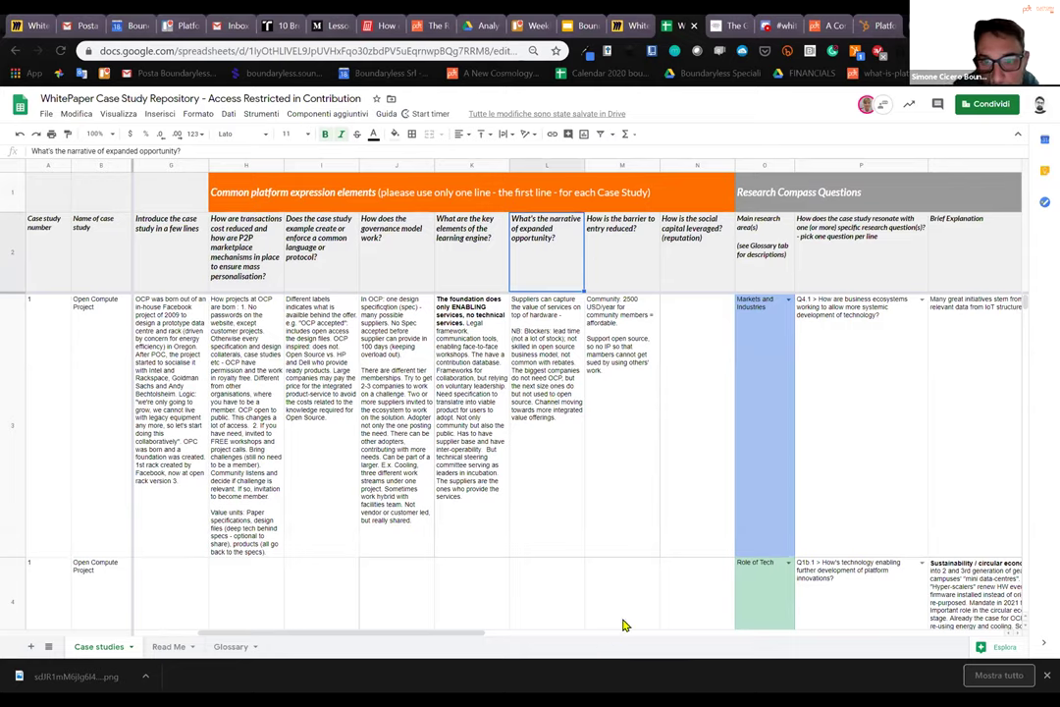
{"action": "left_click", "coordinate": [610, 254]}
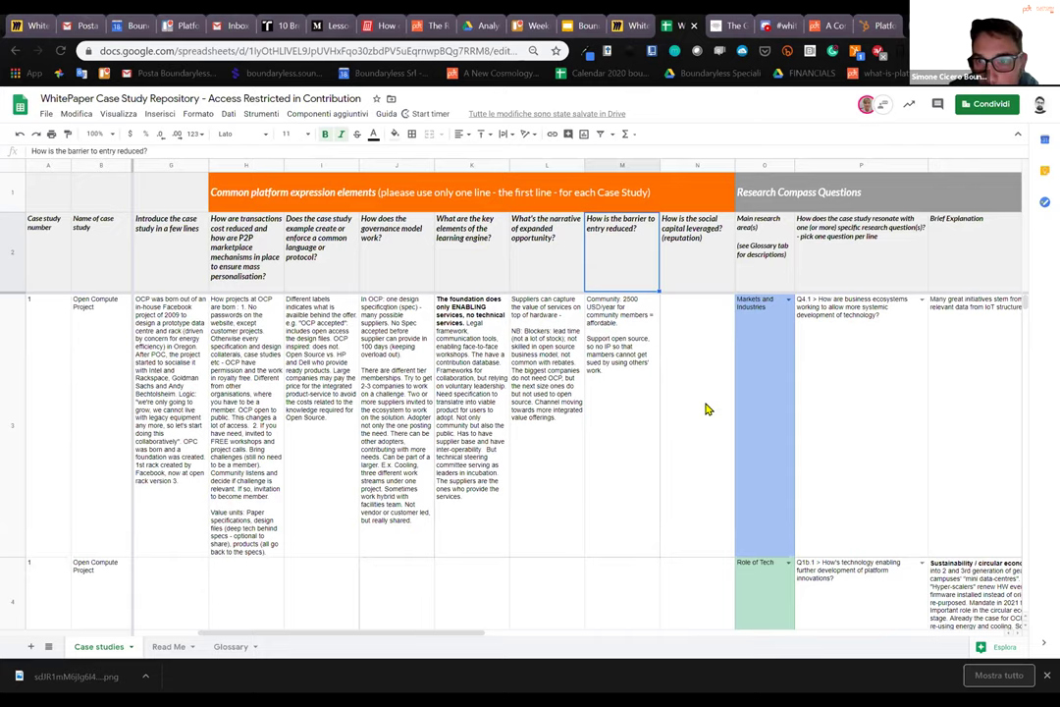
{"action": "left_click", "coordinate": [708, 258]}
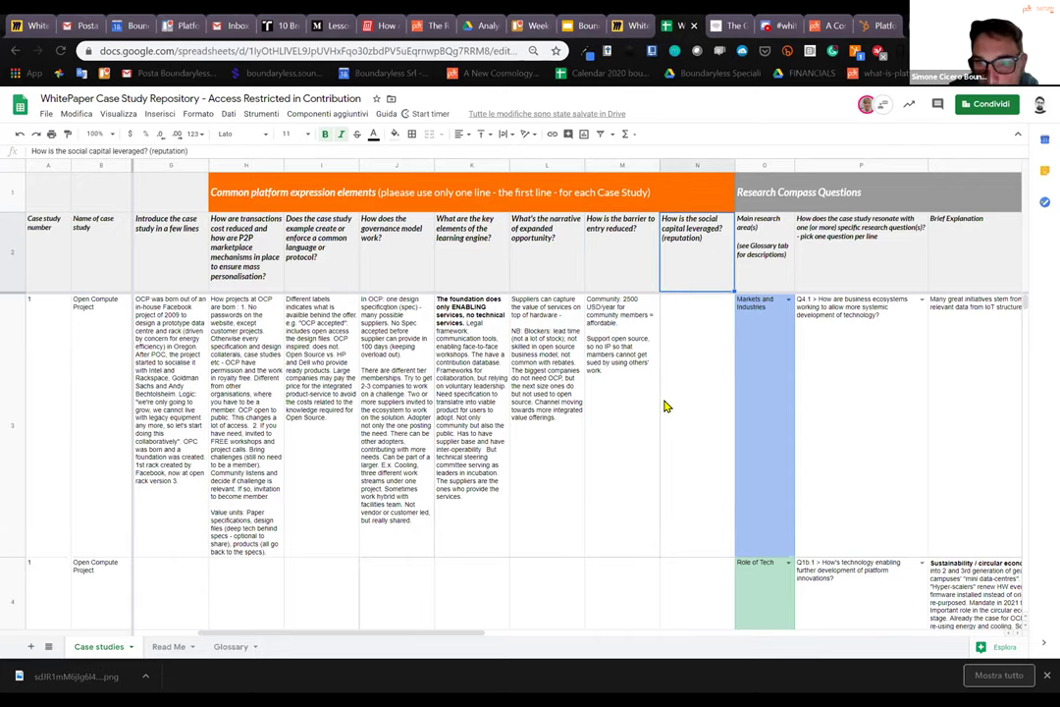
Highlight the row of seven question headings under Common platform expression elements, finishing on the transaction costs heading.
{"action": "left_click_drag", "start_coordinate": [232, 221], "coordinate": [368, 221]}
{"action": "left_click_drag", "start_coordinate": [435, 262], "coordinate": [684, 240]}
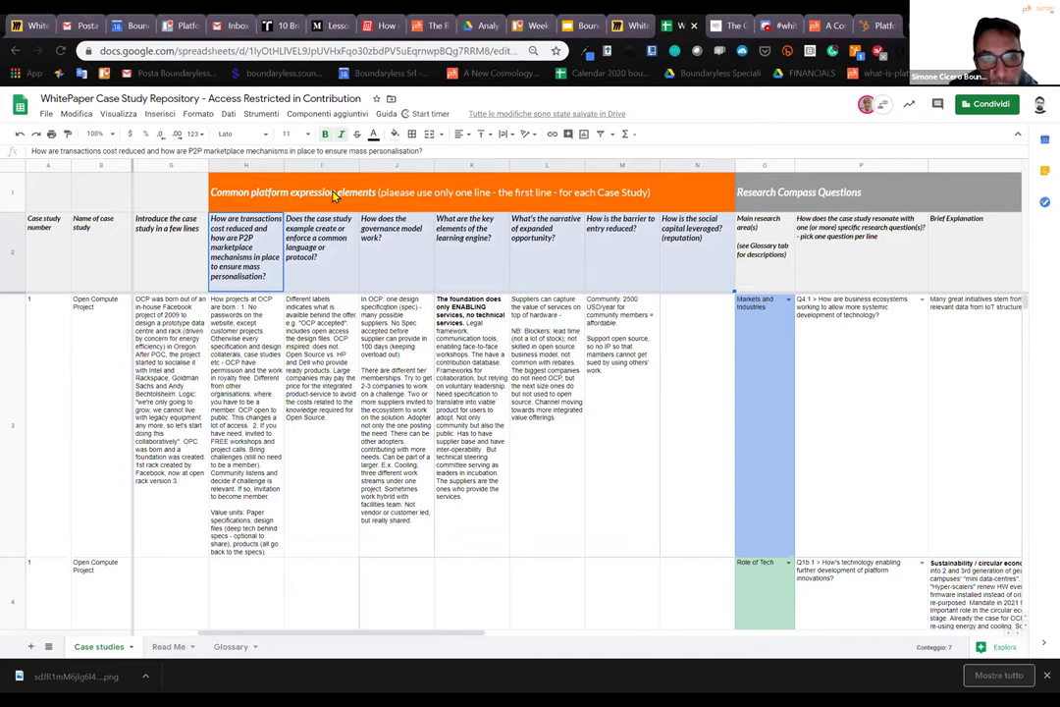
{"action": "left_click", "coordinate": [261, 304]}
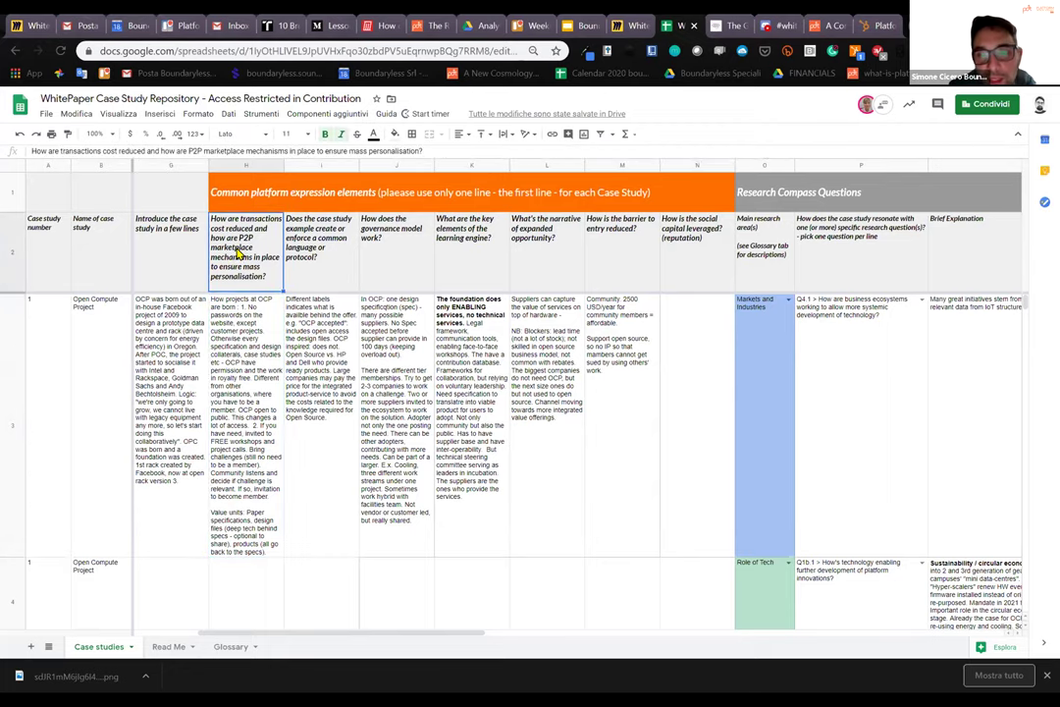
{"action": "left_click_drag", "start_coordinate": [237, 253], "coordinate": [685, 261]}
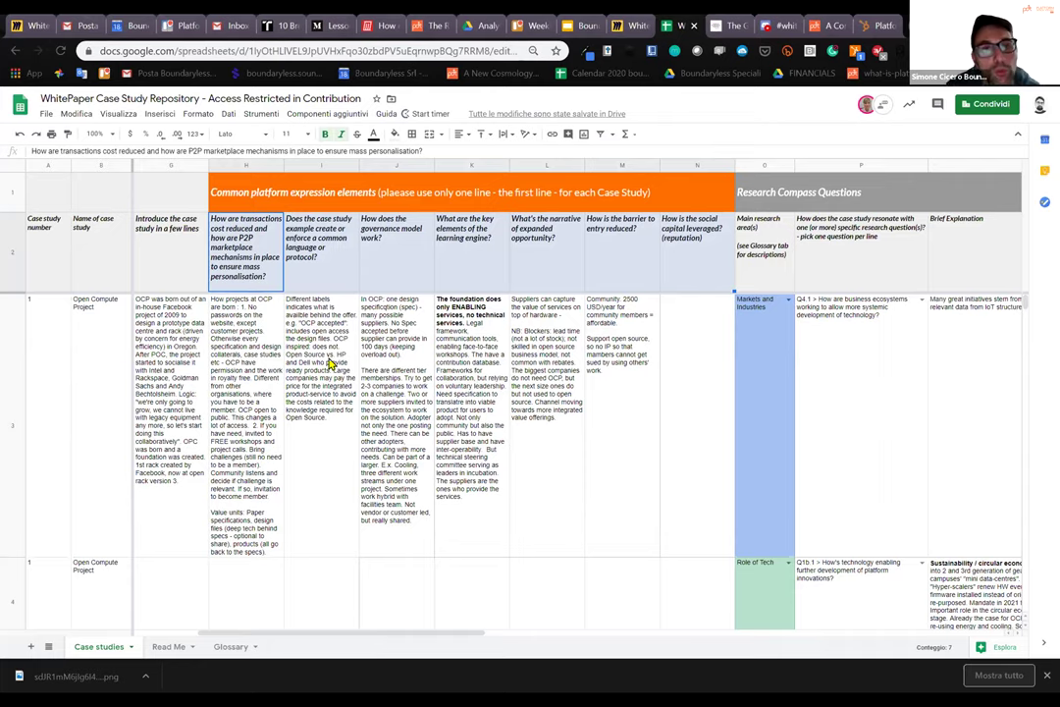
{"action": "left_click", "coordinate": [235, 226]}
{"action": "left_click_drag", "start_coordinate": [299, 270], "coordinate": [686, 289]}
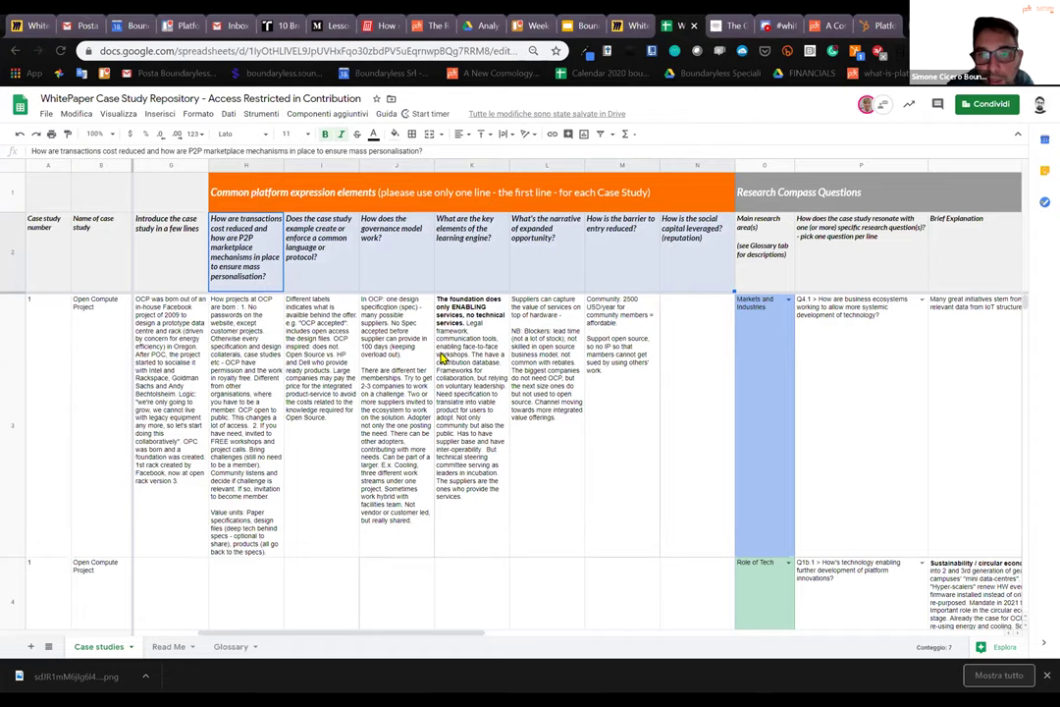
{"action": "left_click", "coordinate": [260, 260]}
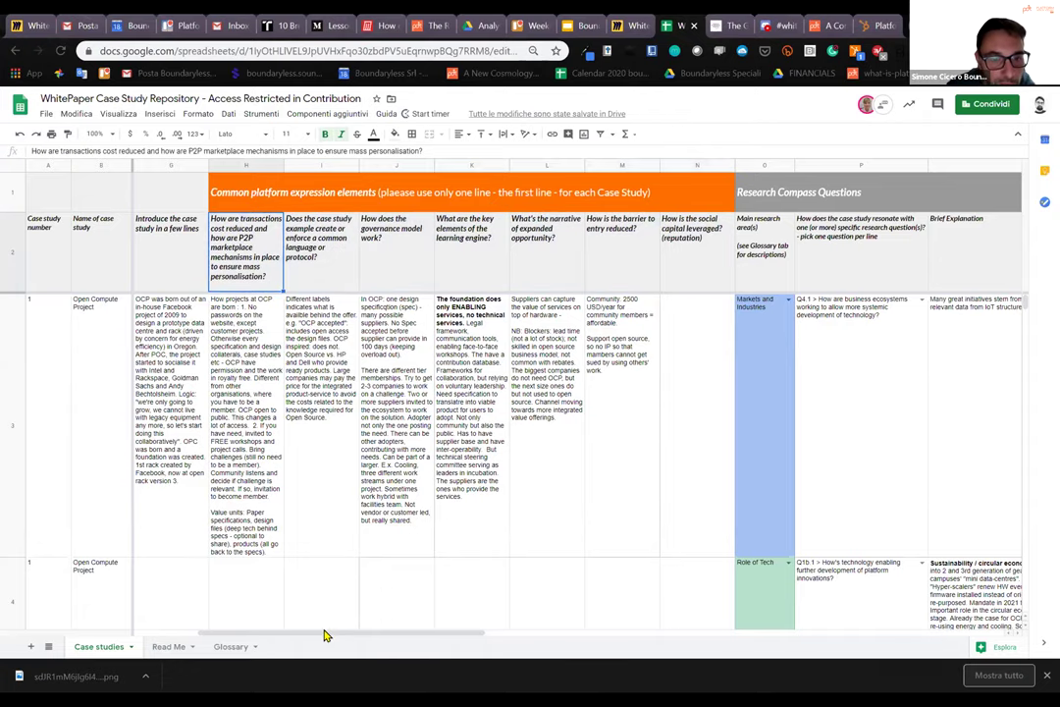
Select the Research Compass Questions header and return to the first columns of the Case studies sheet.
{"action": "left_click_drag", "start_coordinate": [324, 635], "coordinate": [457, 634]}
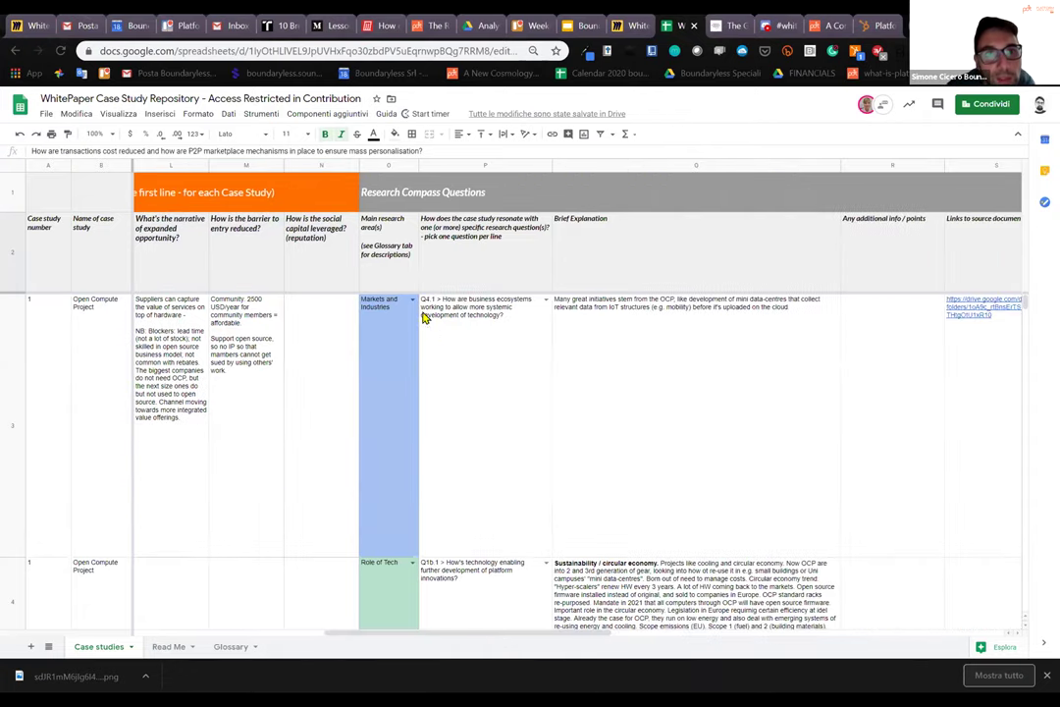
{"action": "left_click", "coordinate": [416, 202]}
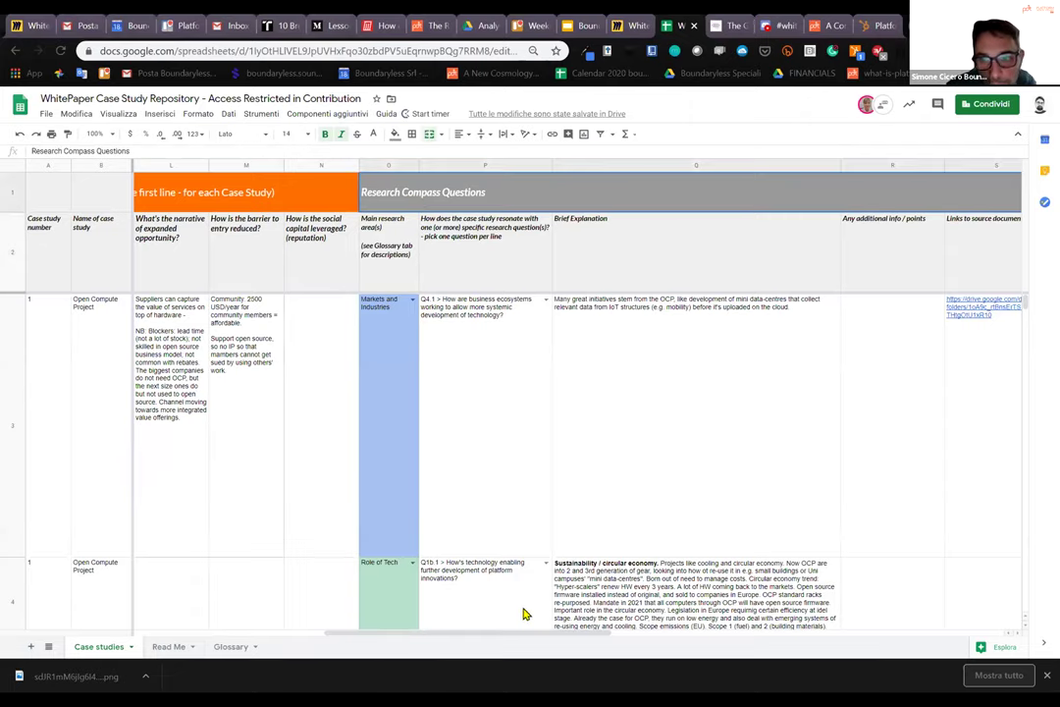
{"action": "left_click_drag", "start_coordinate": [391, 639], "coordinate": [123, 644]}
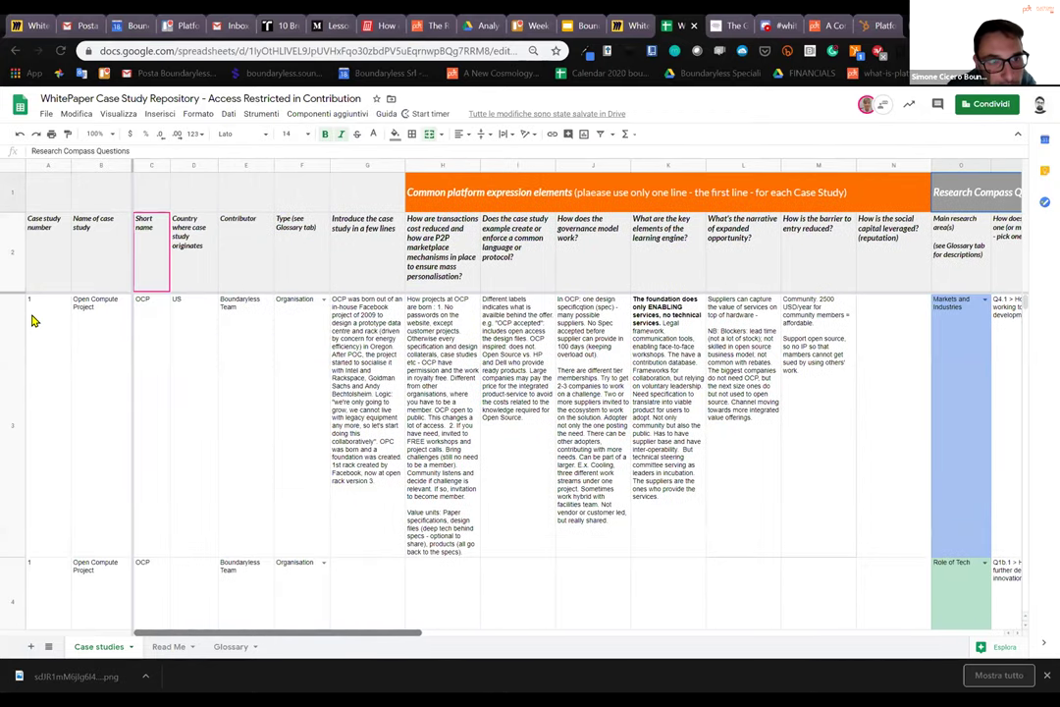
Select the whole first Open Compute Project row and look through the case study rows beneath it, including World Tech Makers.
{"action": "left_click", "coordinate": [59, 399]}
{"action": "left_click", "coordinate": [8, 422]}
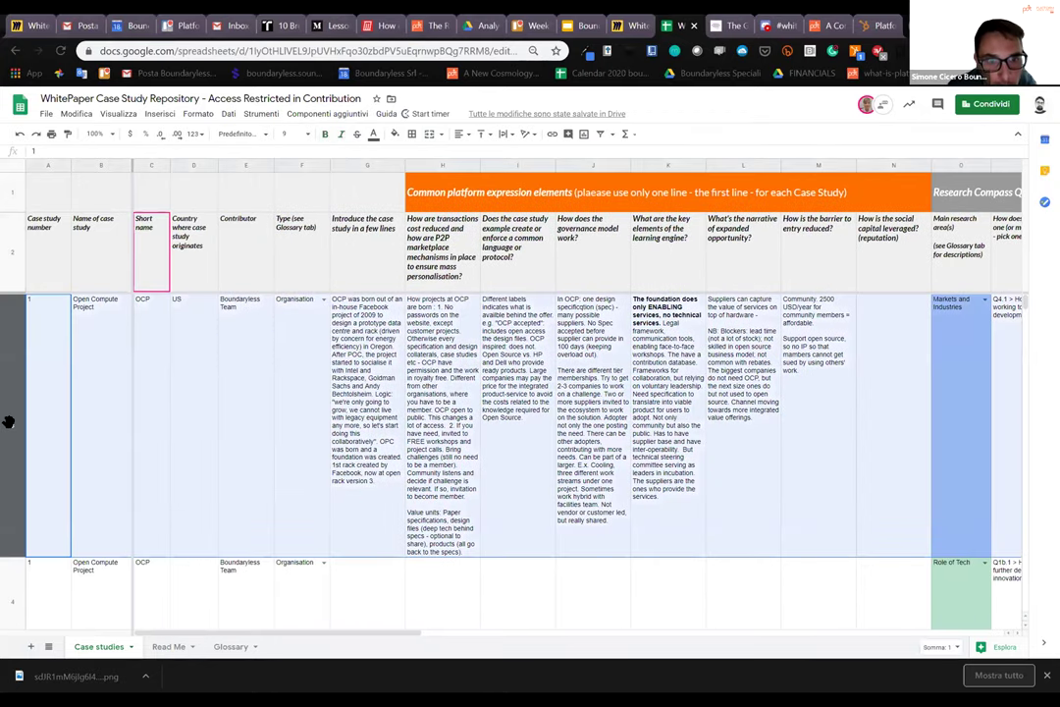
{"action": "key", "text": "ctrl+alt+minus"}
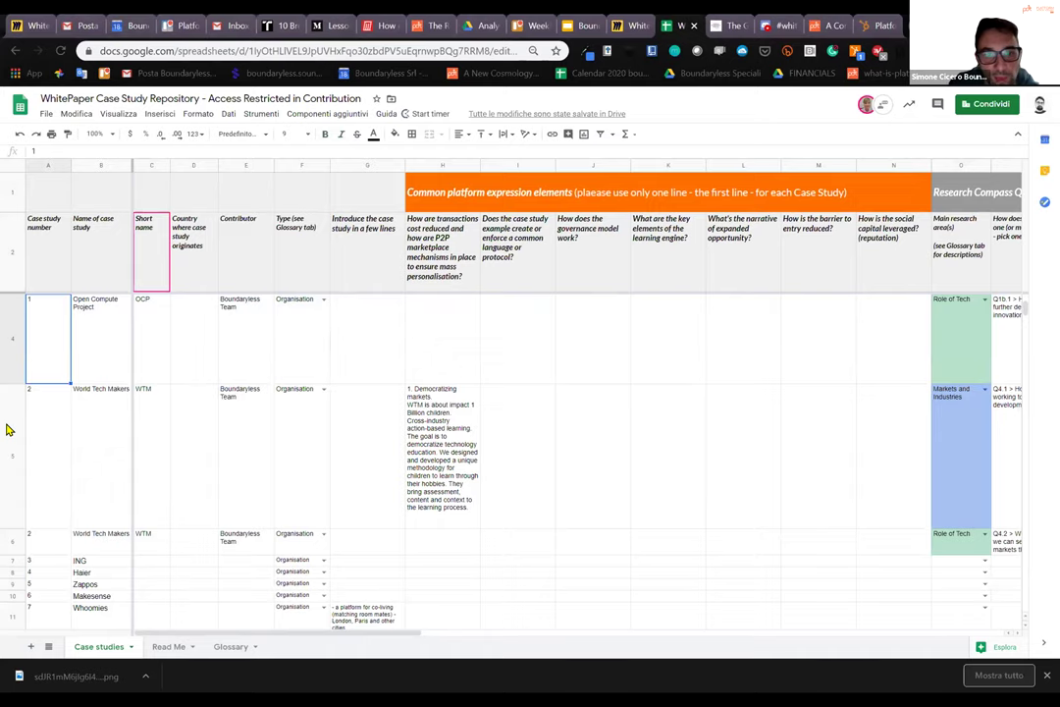
{"action": "key", "text": "ctrl+z"}
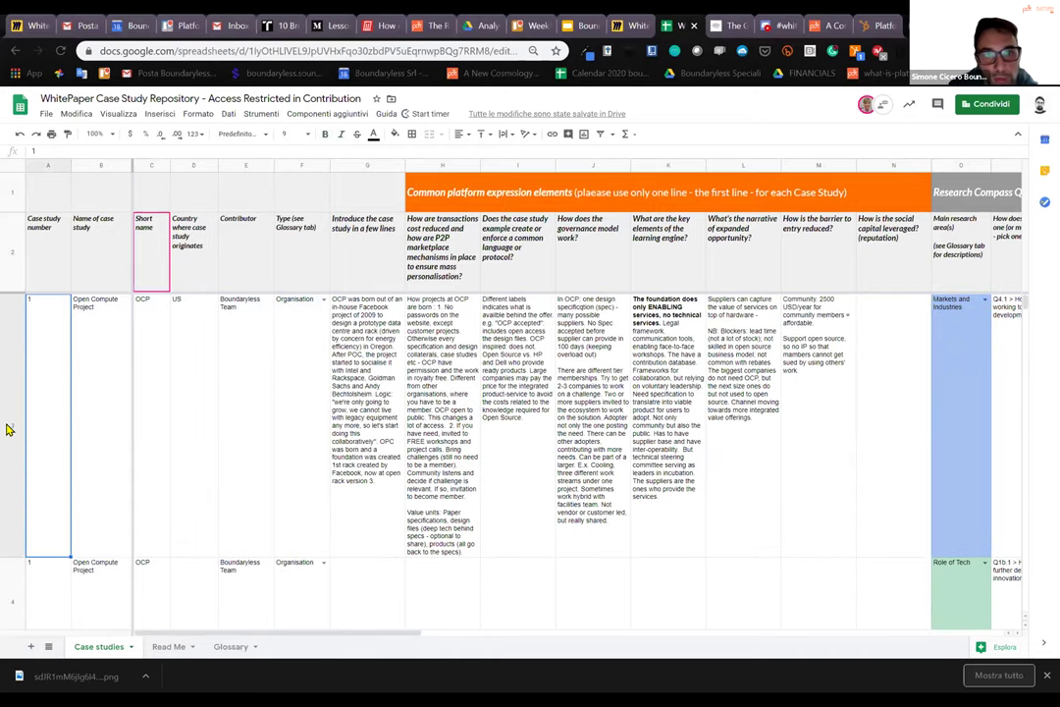
{"action": "key", "text": "ctrl+y"}
{"action": "left_click", "coordinate": [469, 452]}
{"action": "key", "text": "ctrl+z"}
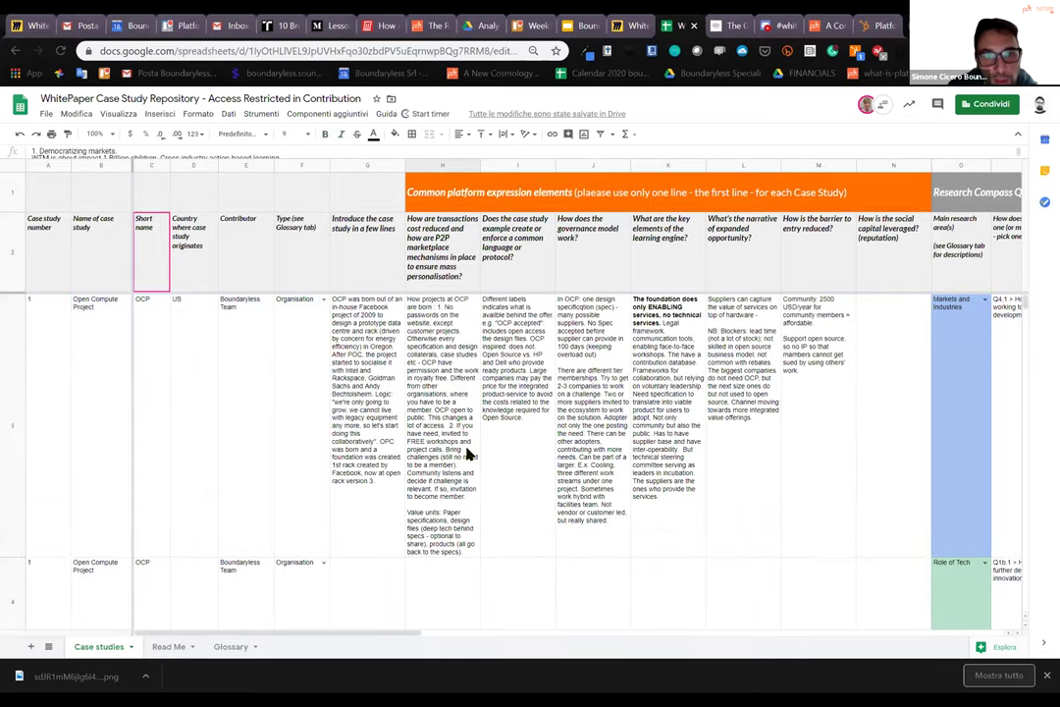
{"action": "left_click", "coordinate": [468, 452]}
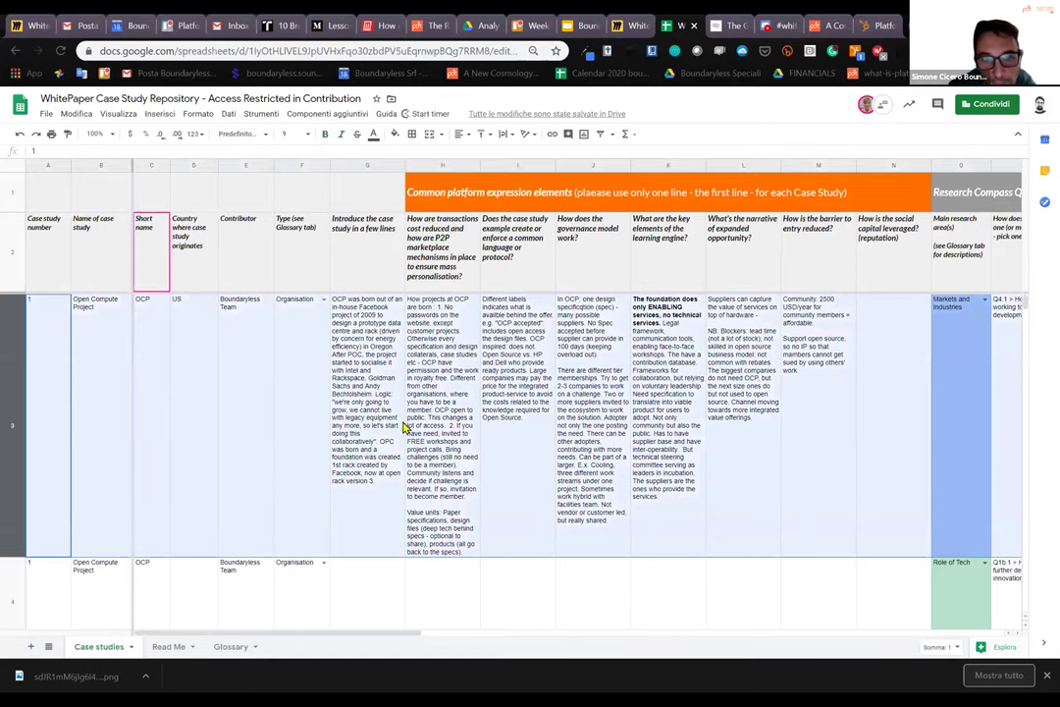
Trace the first Open Compute Project row from its introduction across the platform expression answers to beyond the source document links.
{"action": "left_click_drag", "start_coordinate": [368, 422], "coordinate": [862, 391]}
{"action": "left_click", "coordinate": [876, 388]}
{"action": "key", "text": "Right"}
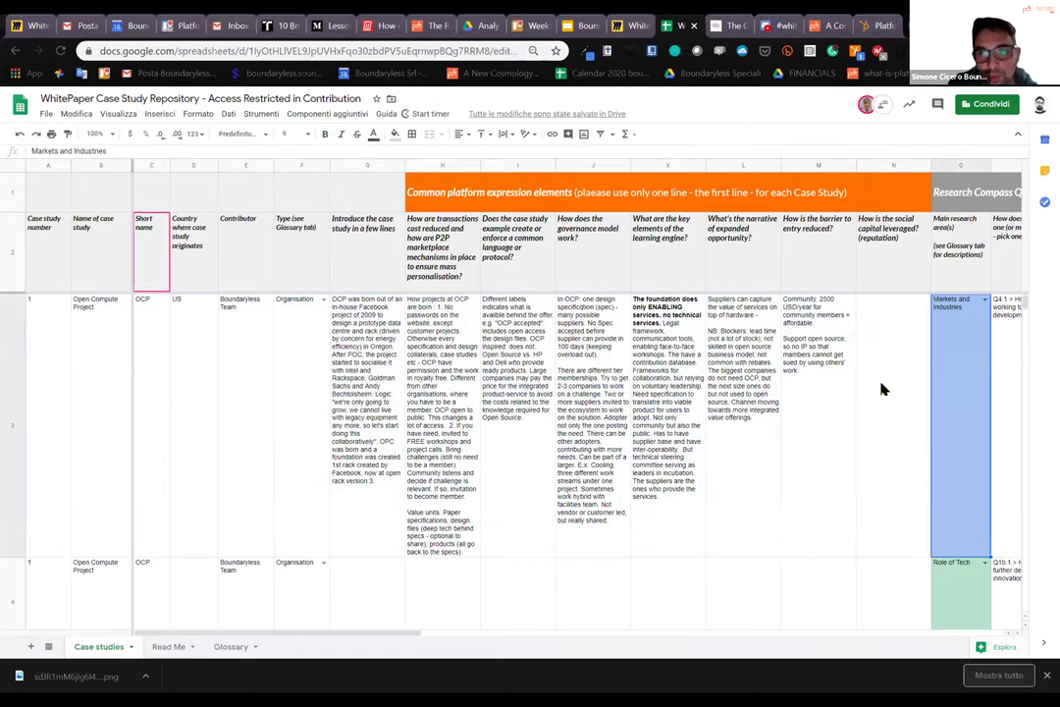
{"action": "key", "text": "Right"}
{"action": "key", "text": "Right"}
{"action": "key", "text": "Right"}
{"action": "key", "text": "Right"}
{"action": "key", "text": "Right"}
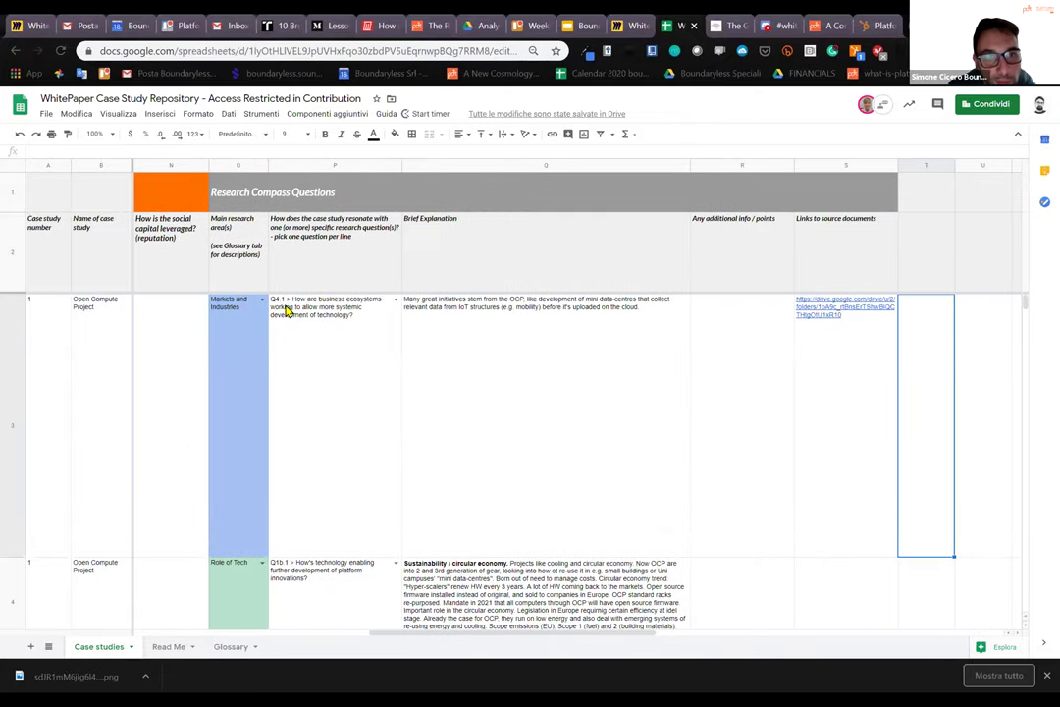
Select the Research Compass Questions header and view the main research area options for the first Open Compute Project row.
{"action": "left_click", "coordinate": [227, 370]}
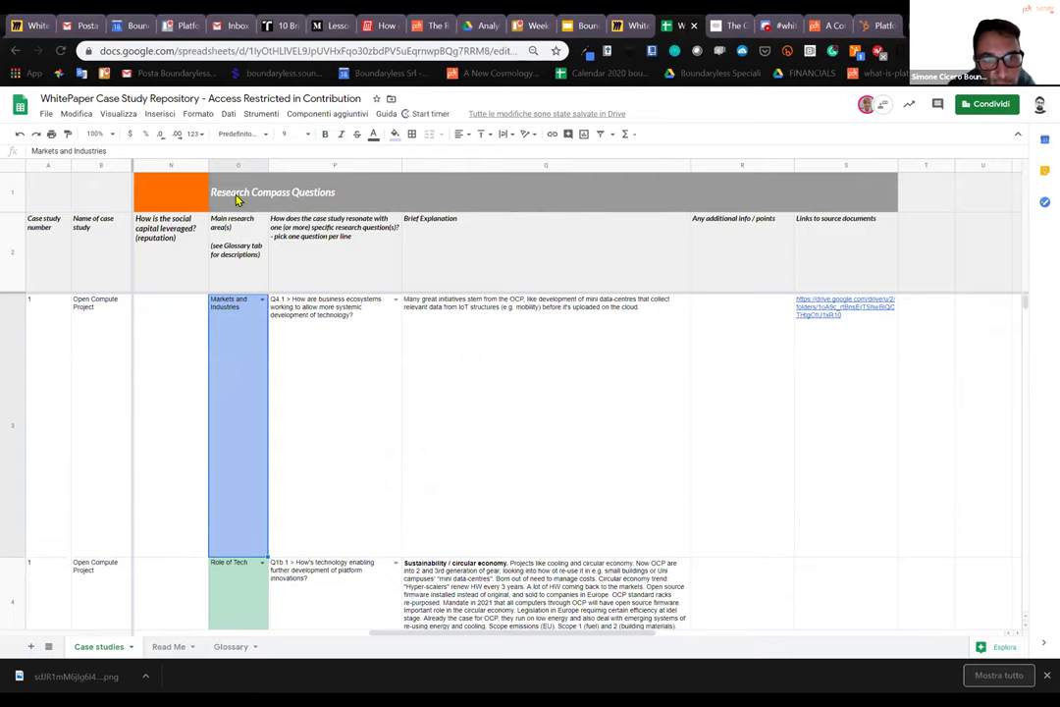
{"action": "left_click", "coordinate": [234, 199]}
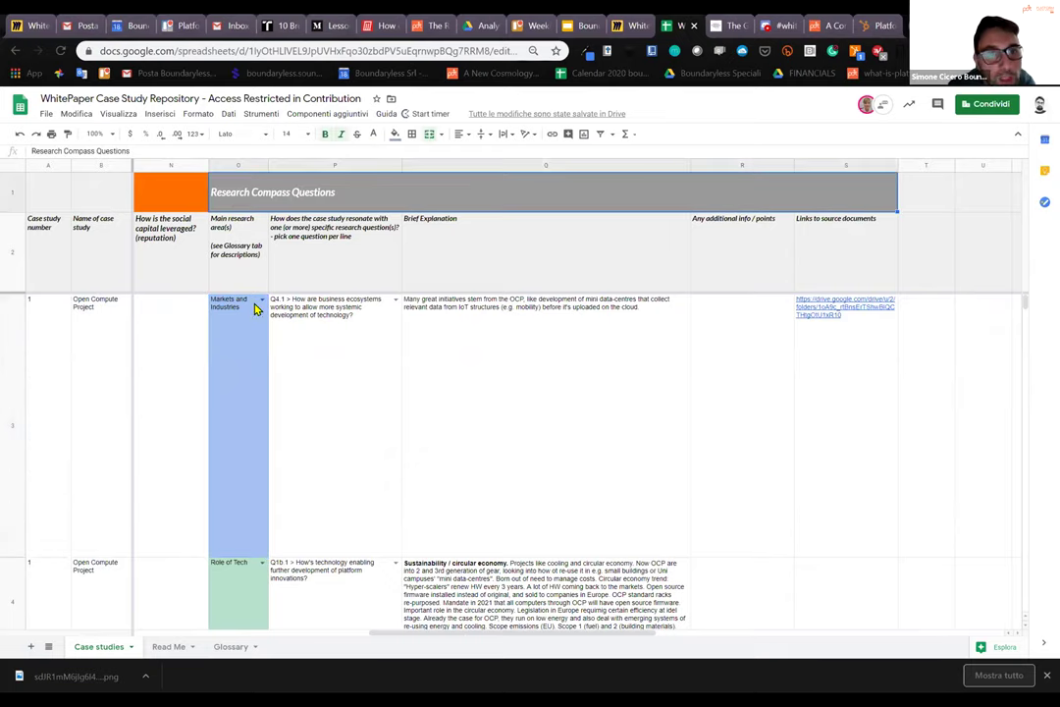
{"action": "left_click", "coordinate": [261, 300]}
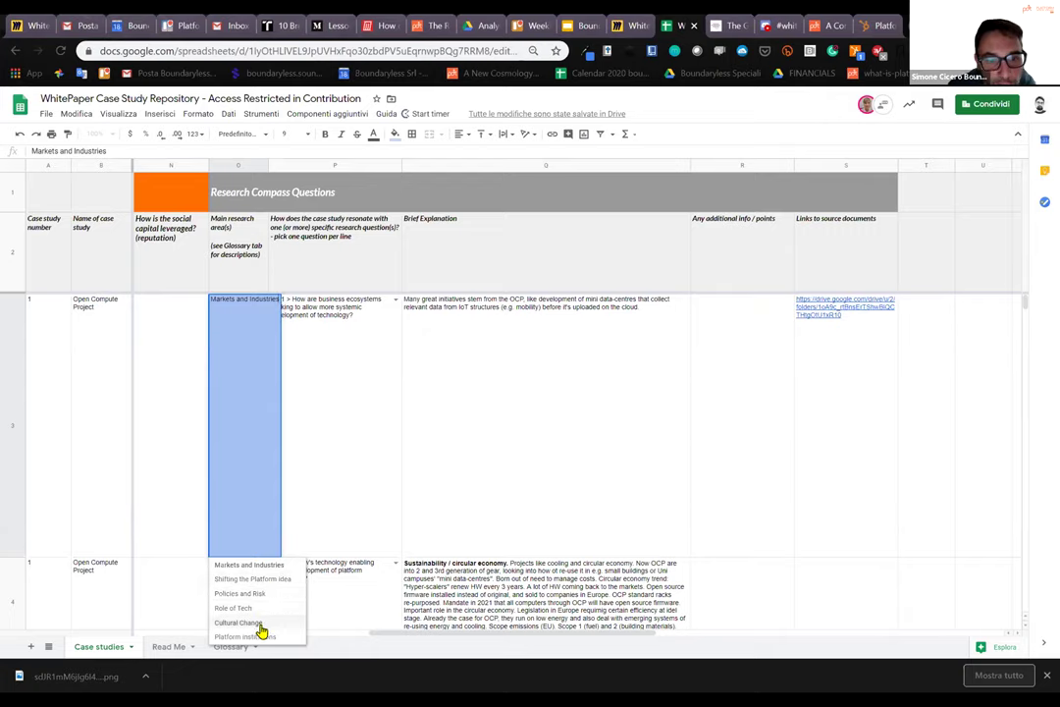
{"action": "left_click", "coordinate": [291, 385]}
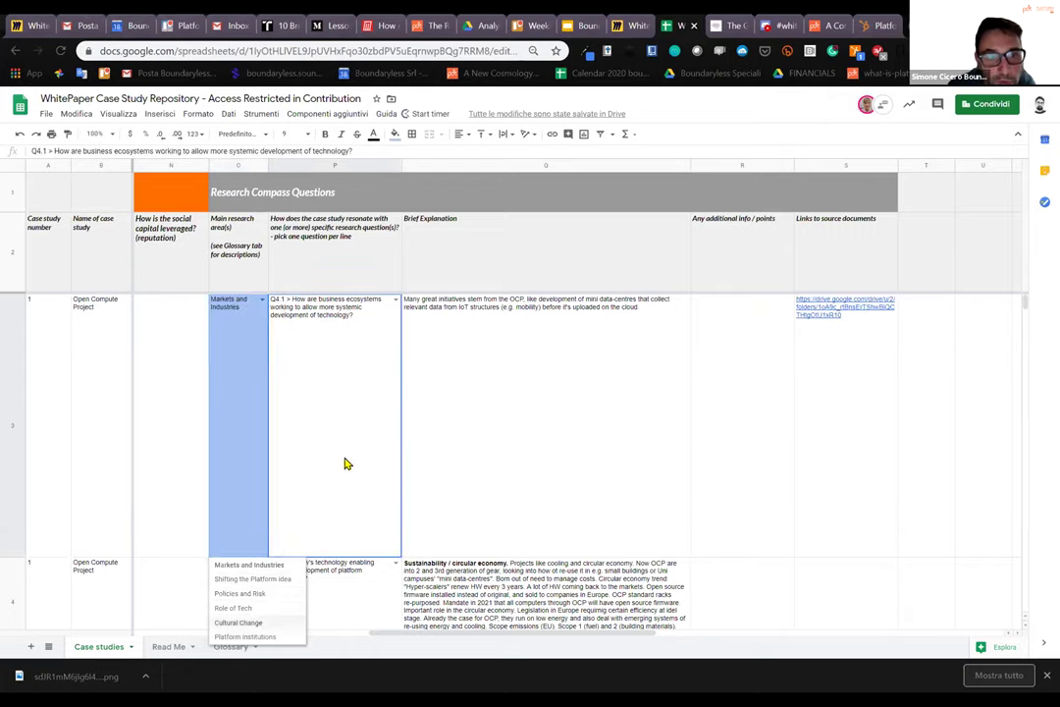
View the list of specific research questions offered for the first Open Compute Project row and close it without choosing another.
{"action": "left_click", "coordinate": [396, 302]}
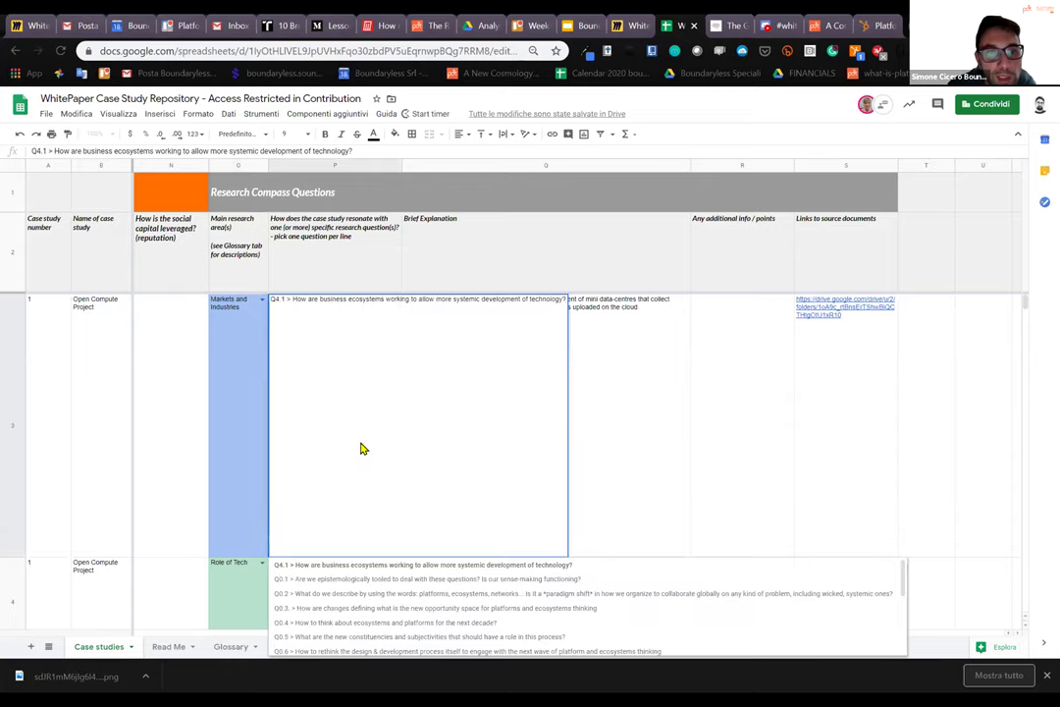
{"action": "left_click", "coordinate": [930, 502]}
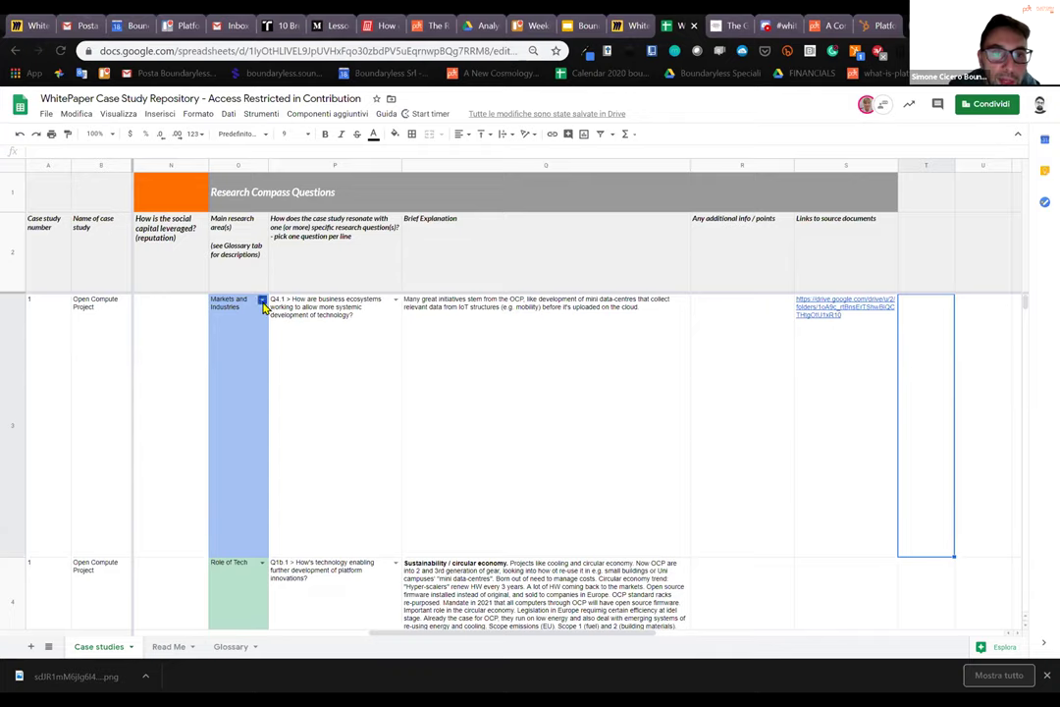
{"action": "left_click", "coordinate": [339, 312]}
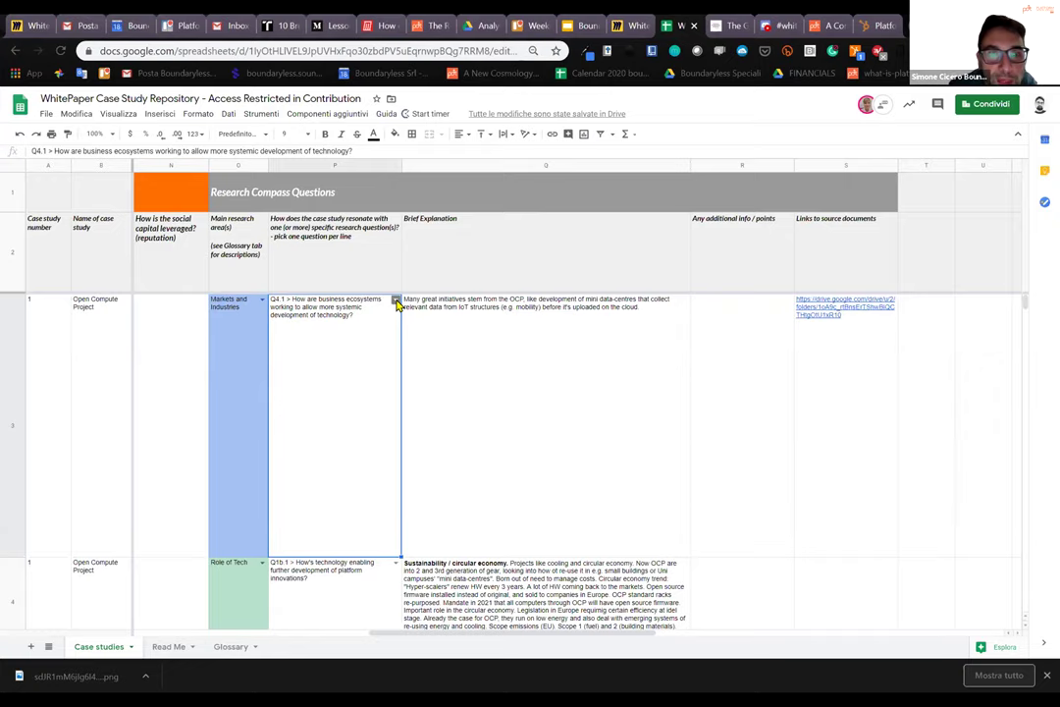
Inspect the first Open Compute Project row's brief explanation, main research area and case study name cells.
{"action": "left_click", "coordinate": [101, 320]}
{"action": "left_click", "coordinate": [507, 310]}
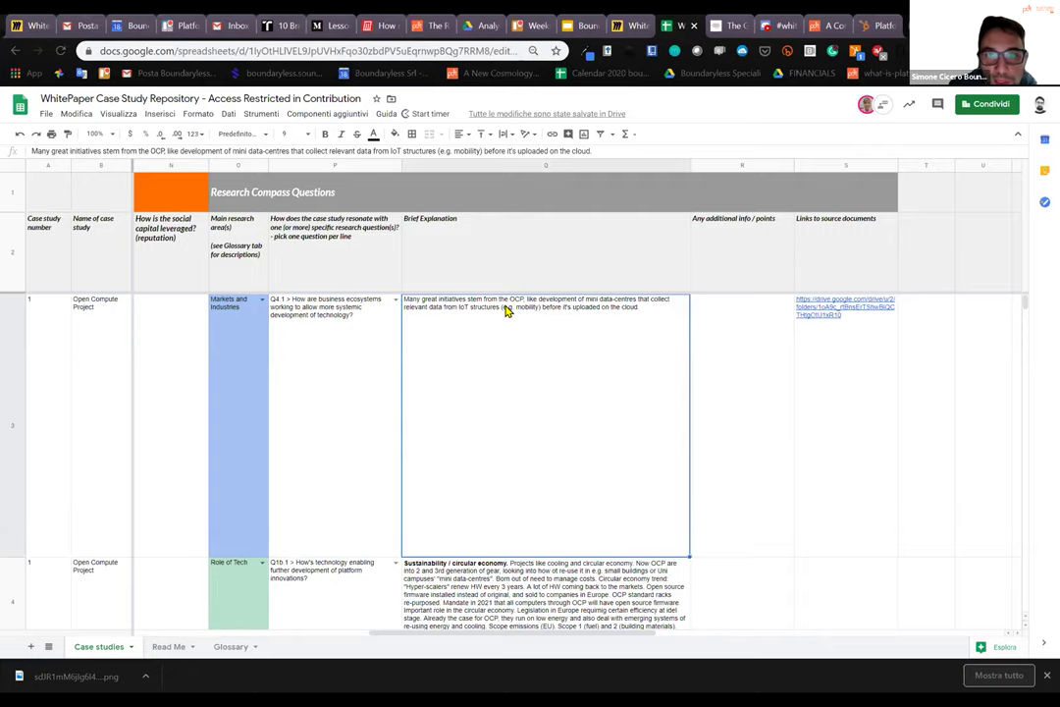
{"action": "left_click", "coordinate": [258, 327]}
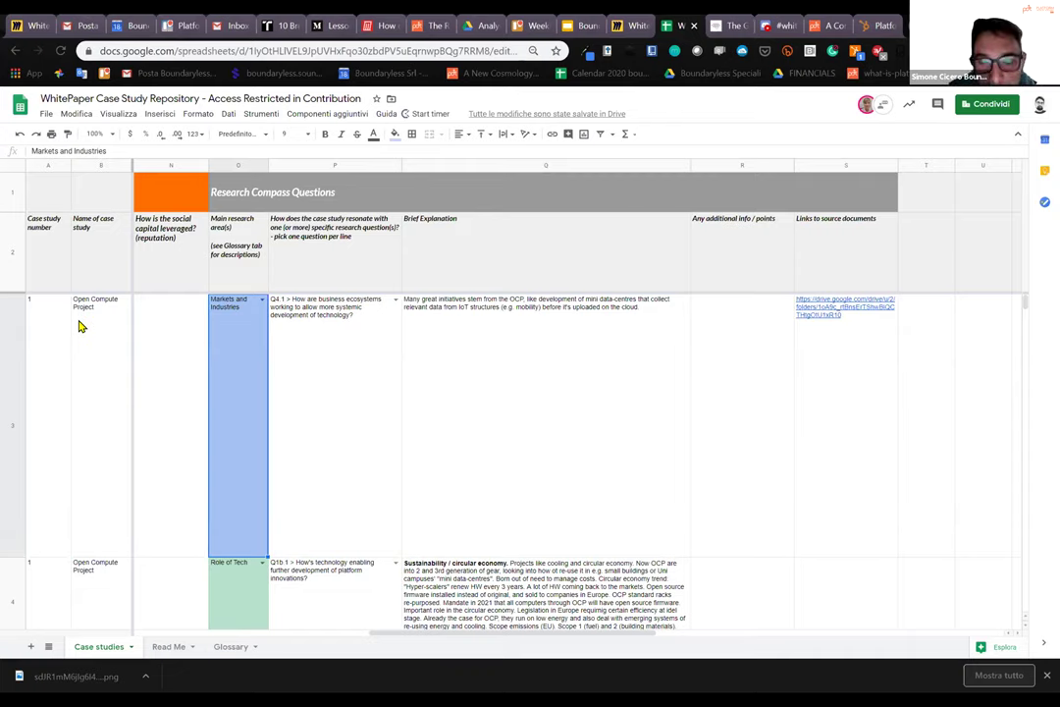
{"action": "left_click", "coordinate": [81, 327]}
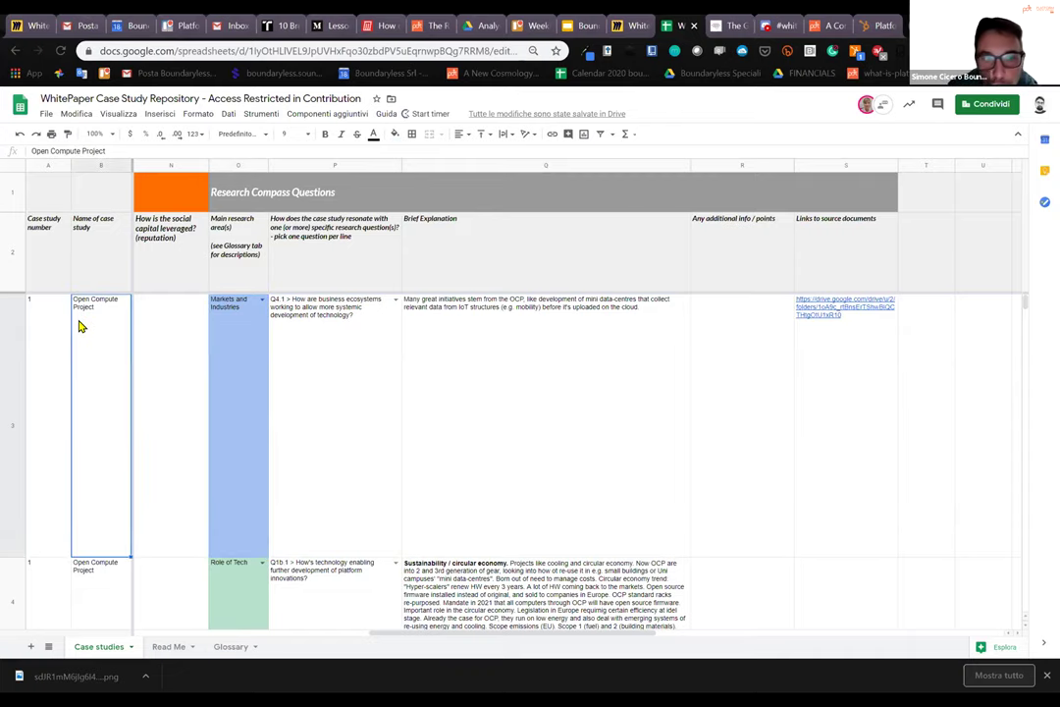
{"action": "left_click", "coordinate": [524, 381]}
{"action": "scroll", "coordinate": [523, 272], "scroll_direction": "down", "scroll_amount": 5}
{"action": "scroll", "coordinate": [520, 353], "scroll_direction": "up", "scroll_amount": 5}
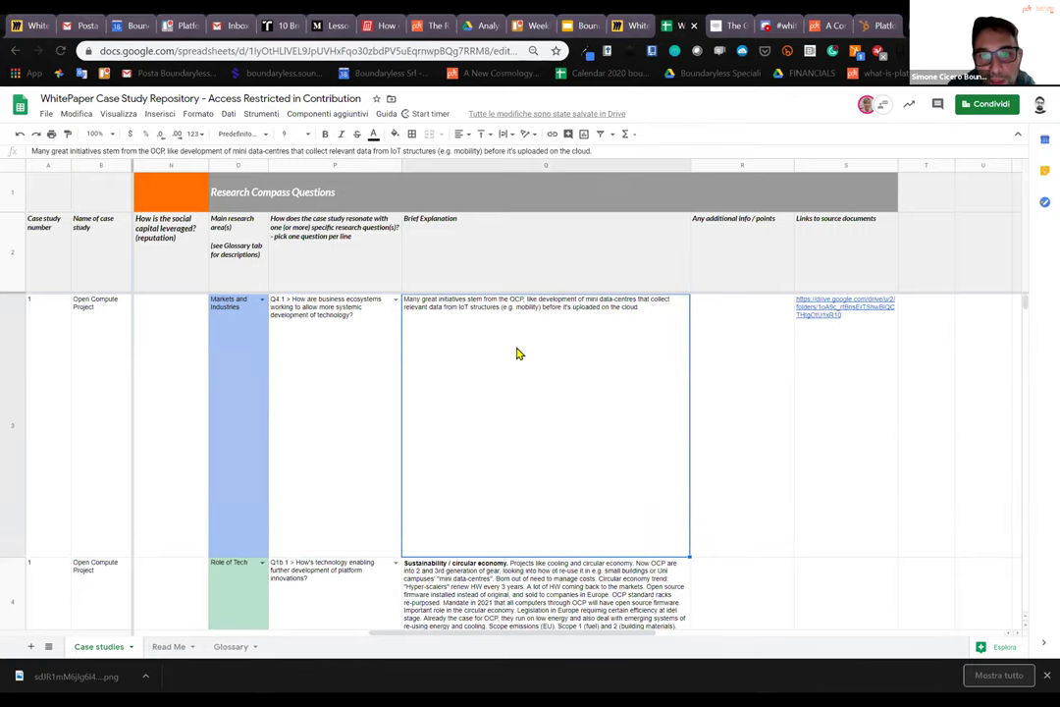
Compare the first Open Compute Project row's brief explanation with its specific research question, ending on the brief explanation cell.
{"action": "left_click", "coordinate": [502, 165]}
{"action": "left_click", "coordinate": [530, 363]}
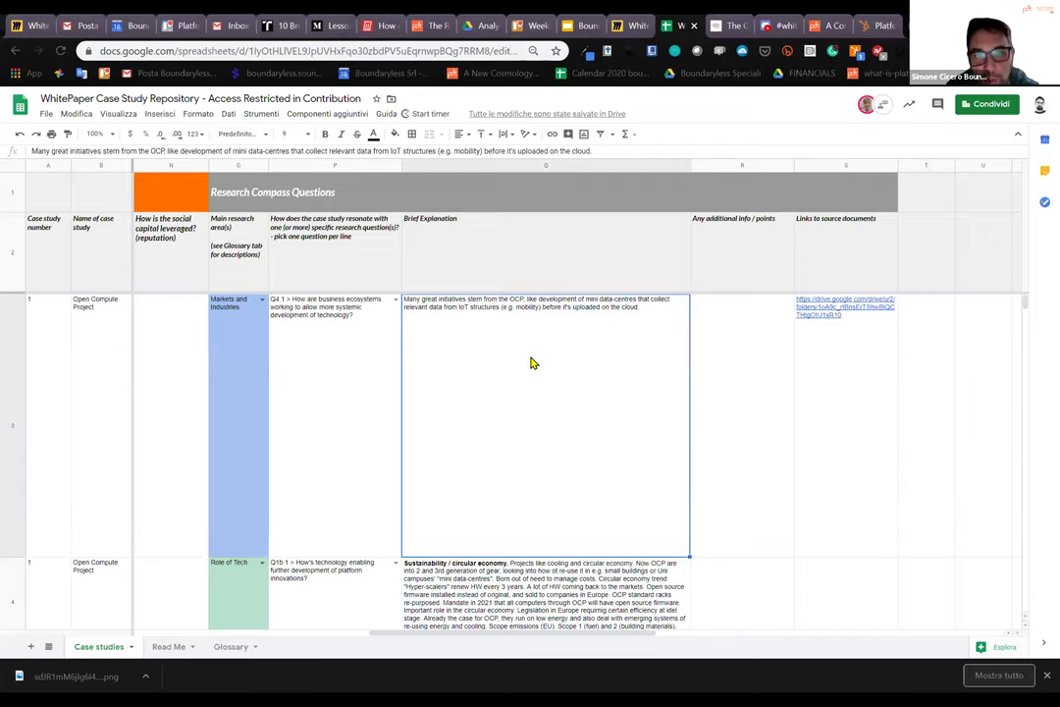
{"action": "key", "text": "Left"}
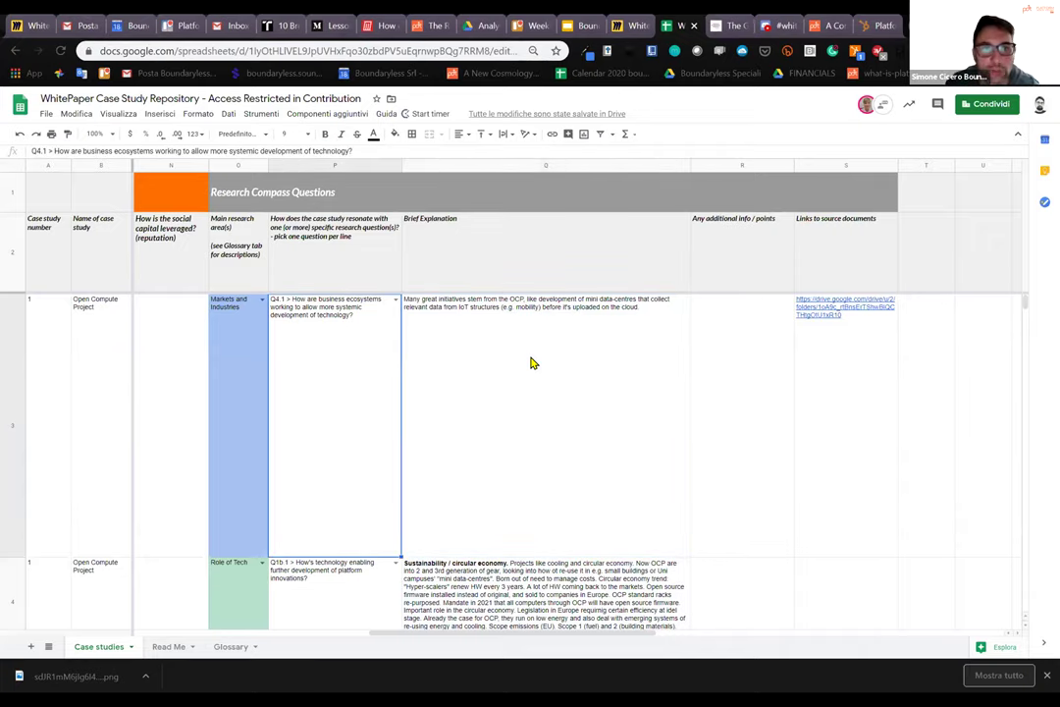
{"action": "key", "text": "Right"}
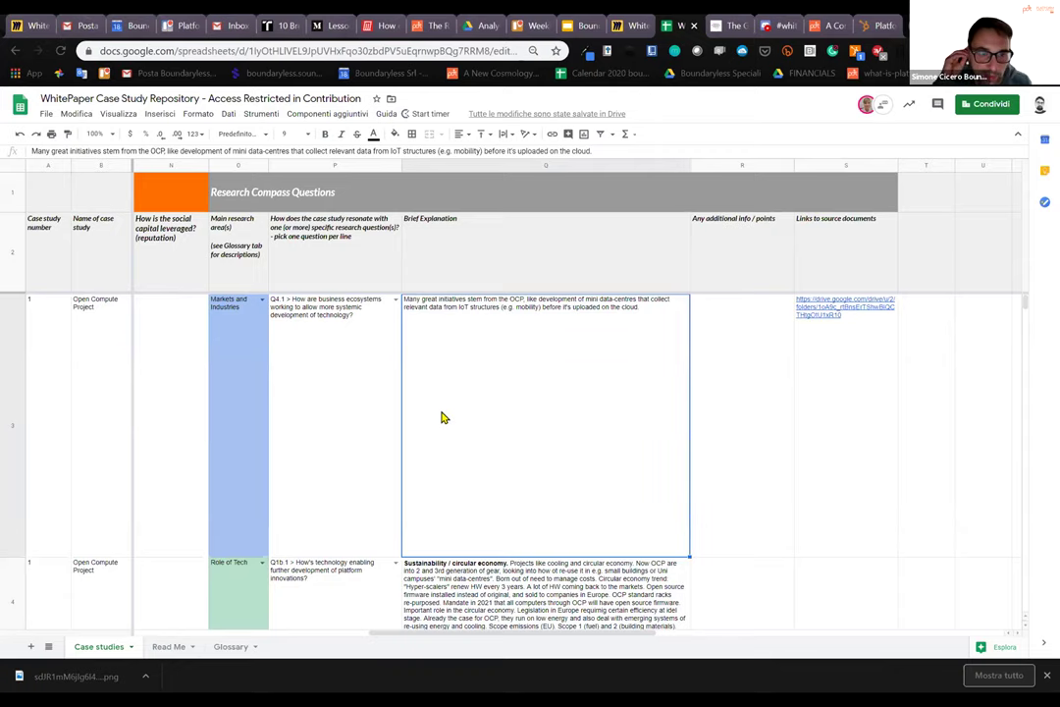
Return to the start of the first Open Compute Project row and check the Contributor column down to the Zappos row.
{"action": "key", "text": "Home"}
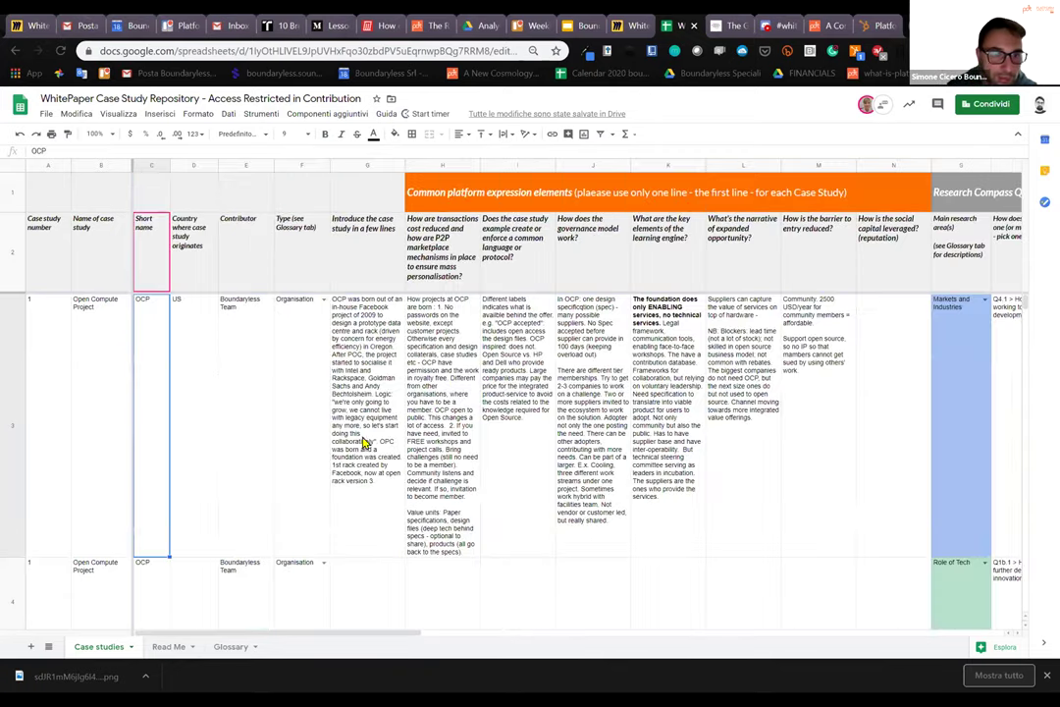
{"action": "left_click", "coordinate": [241, 306]}
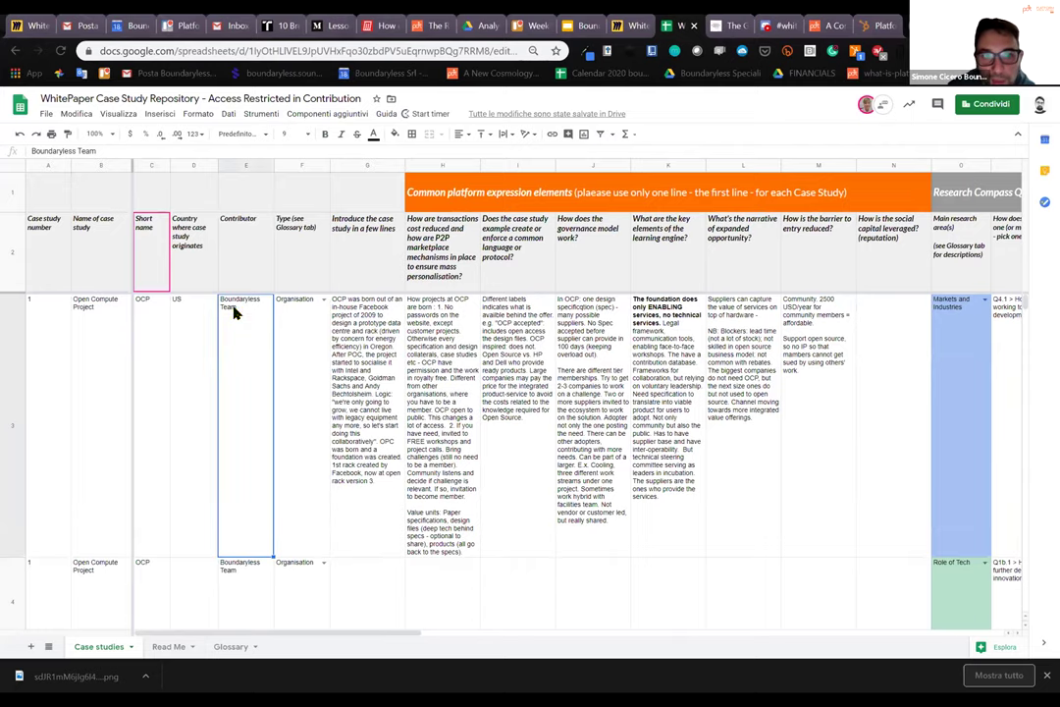
{"action": "key", "text": "ctrl+alt+9"}
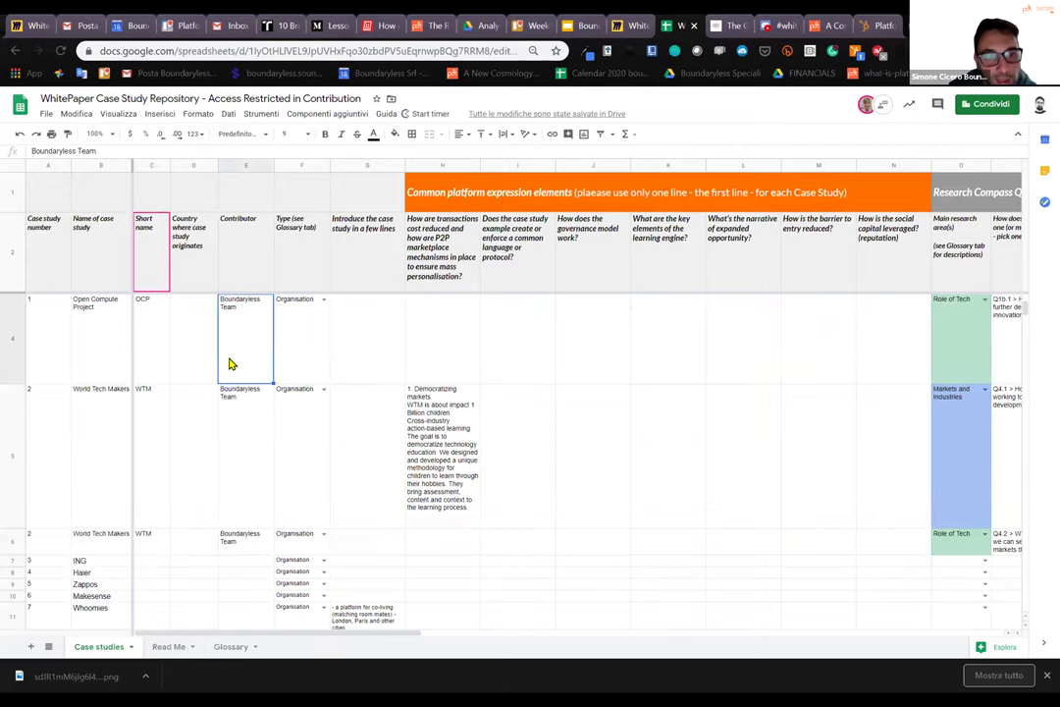
{"action": "key", "text": "shift+Down"}
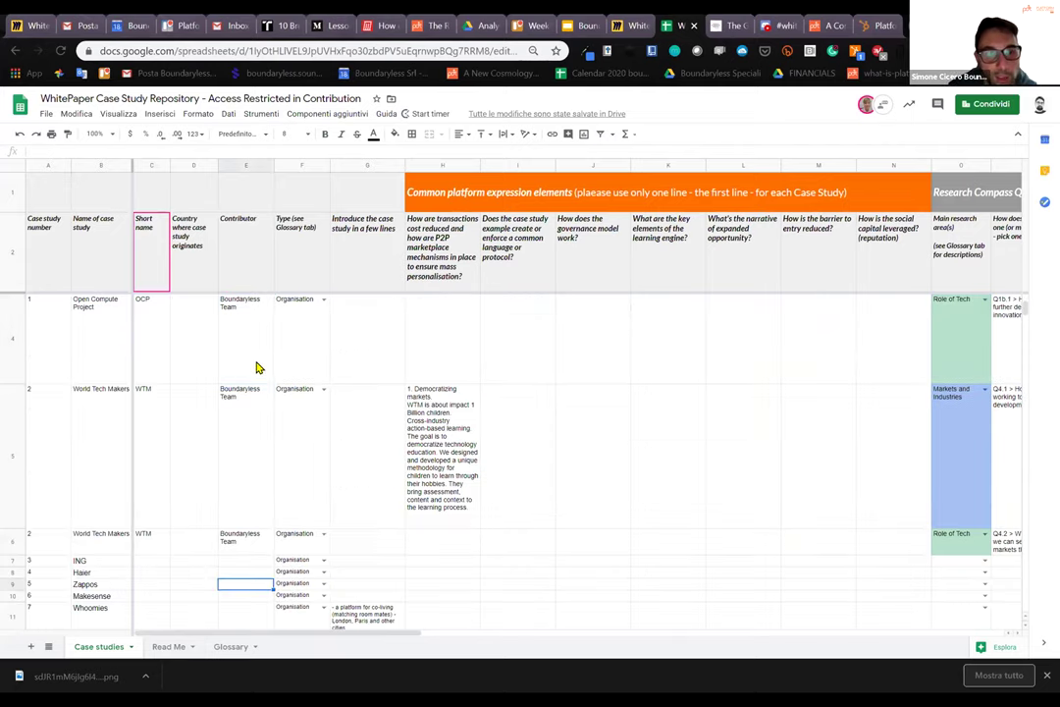
Highlight the case study names from ING through Grupo Martins, and clear the highlight by selecting Magazine Luiza's country cell.
{"action": "key", "text": "ctrl+alt+9"}
{"action": "left_click_drag", "start_coordinate": [79, 327], "coordinate": [90, 608]}
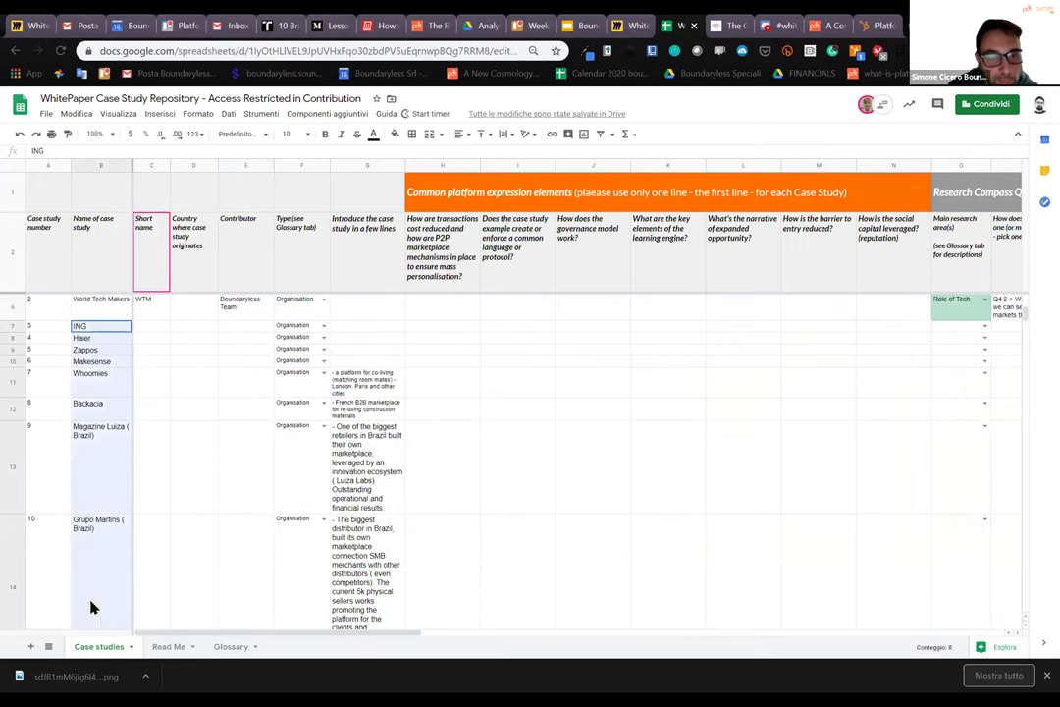
{"action": "left_click", "coordinate": [179, 475]}
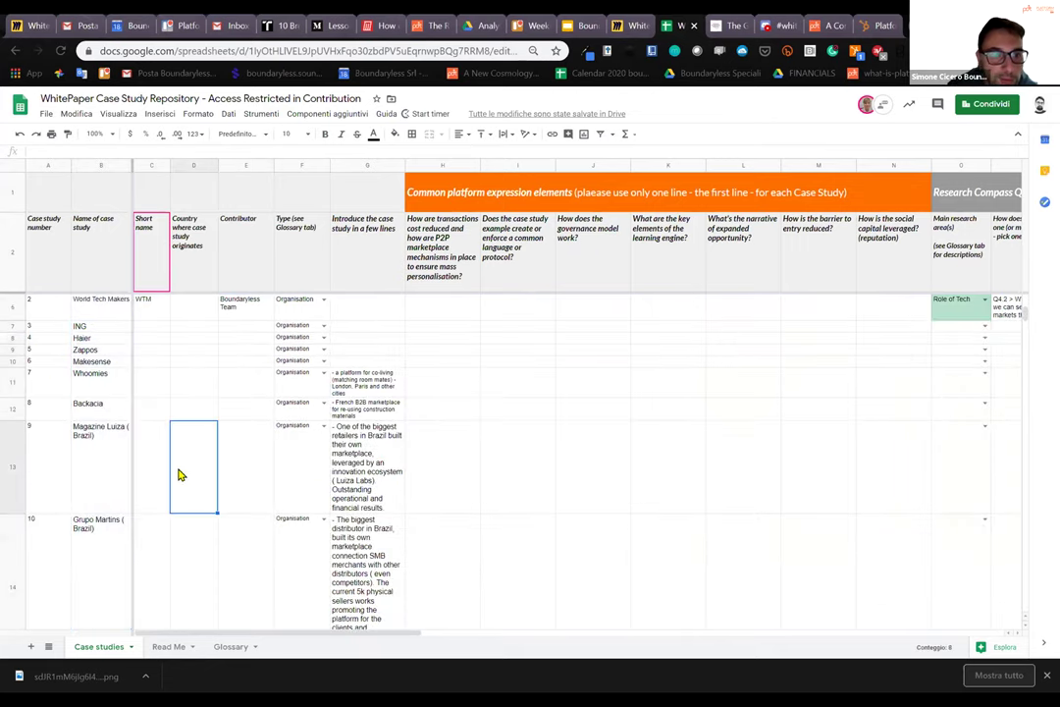
Point out the Contributor cells from Makesense through Grupo Martins, ending on the Whoomies row.
{"action": "left_click", "coordinate": [254, 364]}
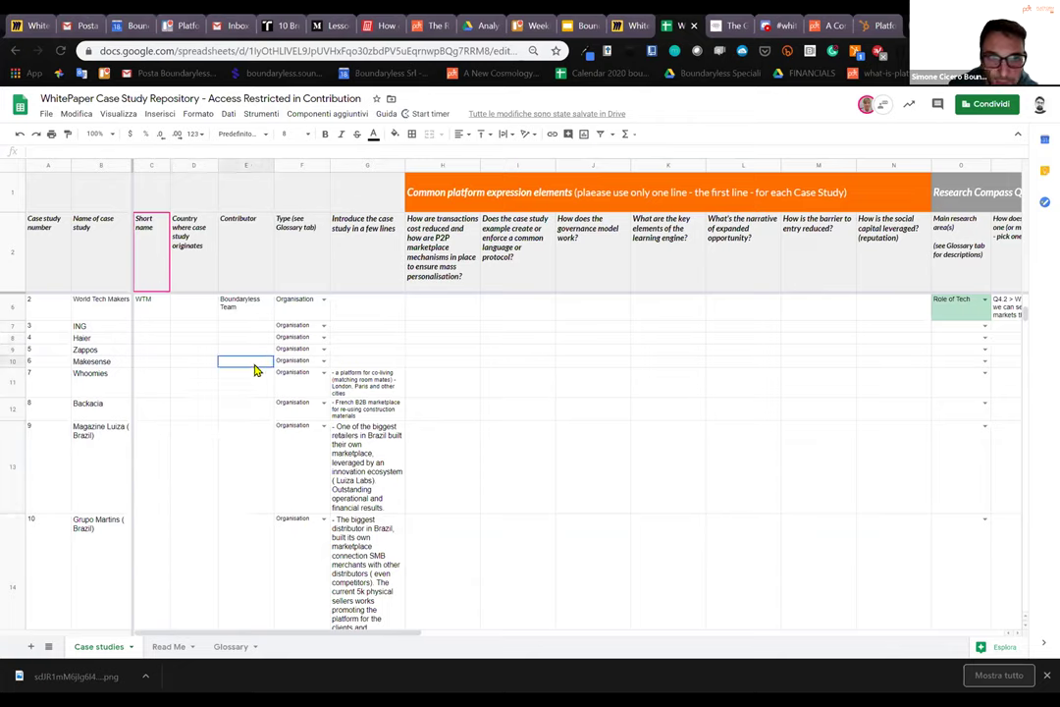
{"action": "left_click", "coordinate": [244, 376]}
{"action": "left_click", "coordinate": [232, 409]}
{"action": "left_click", "coordinate": [233, 540]}
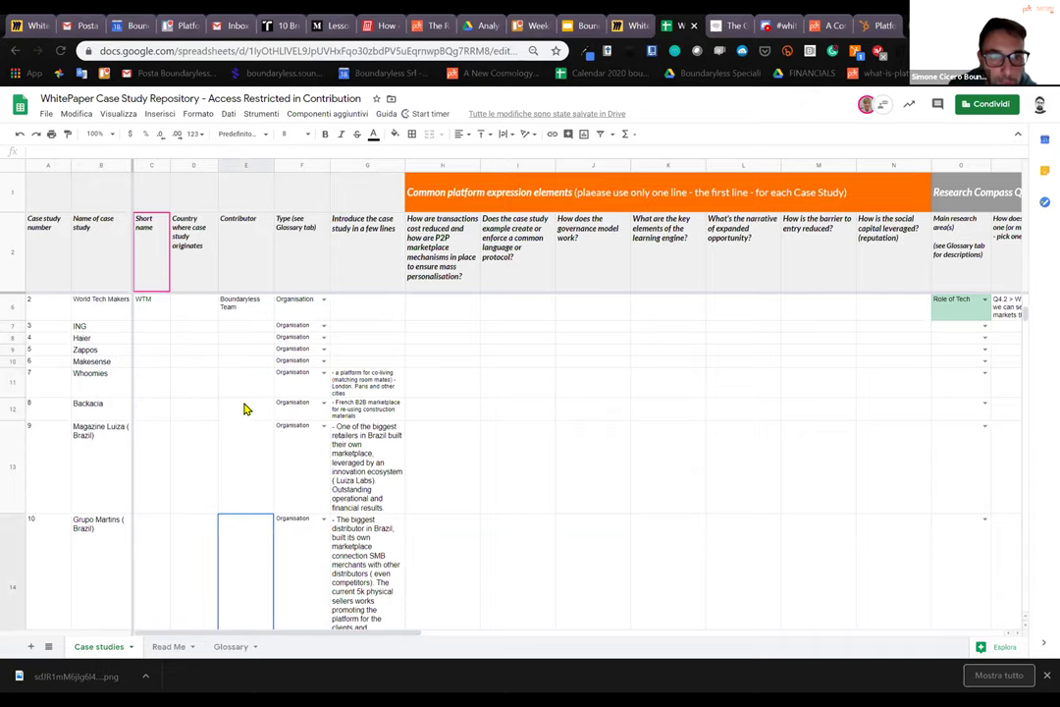
{"action": "left_click_drag", "start_coordinate": [246, 383], "coordinate": [253, 518]}
{"action": "left_click", "coordinate": [248, 422]}
{"action": "left_click", "coordinate": [244, 393]}
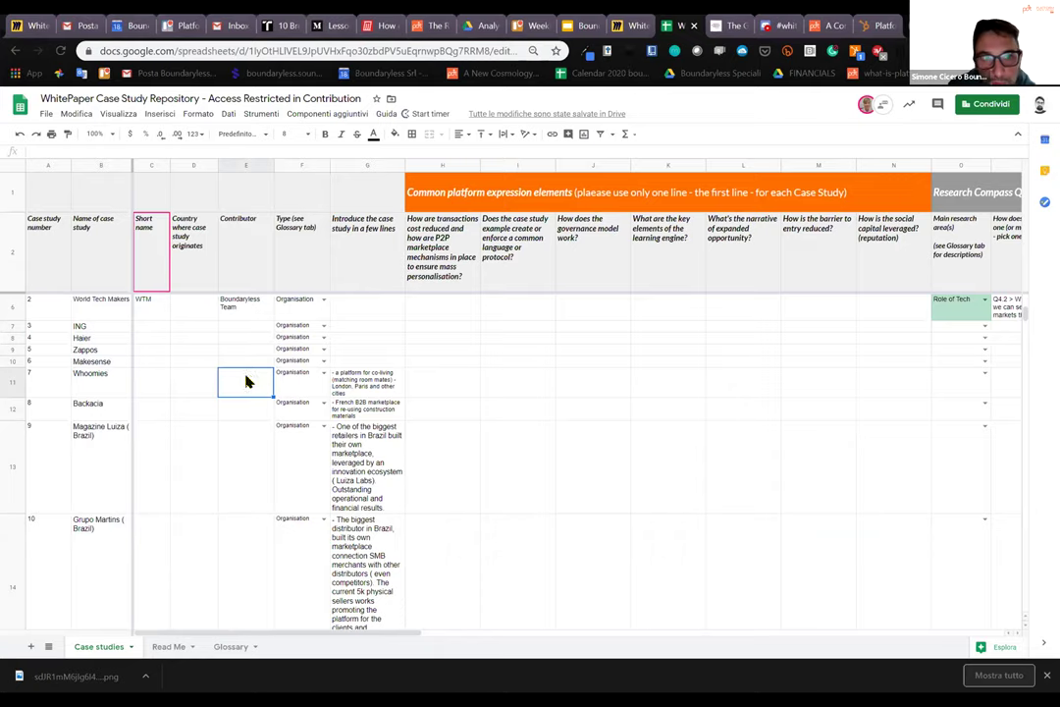
{"action": "key", "text": "Down"}
{"action": "key", "text": "Down"}
{"action": "left_click", "coordinate": [253, 388]}
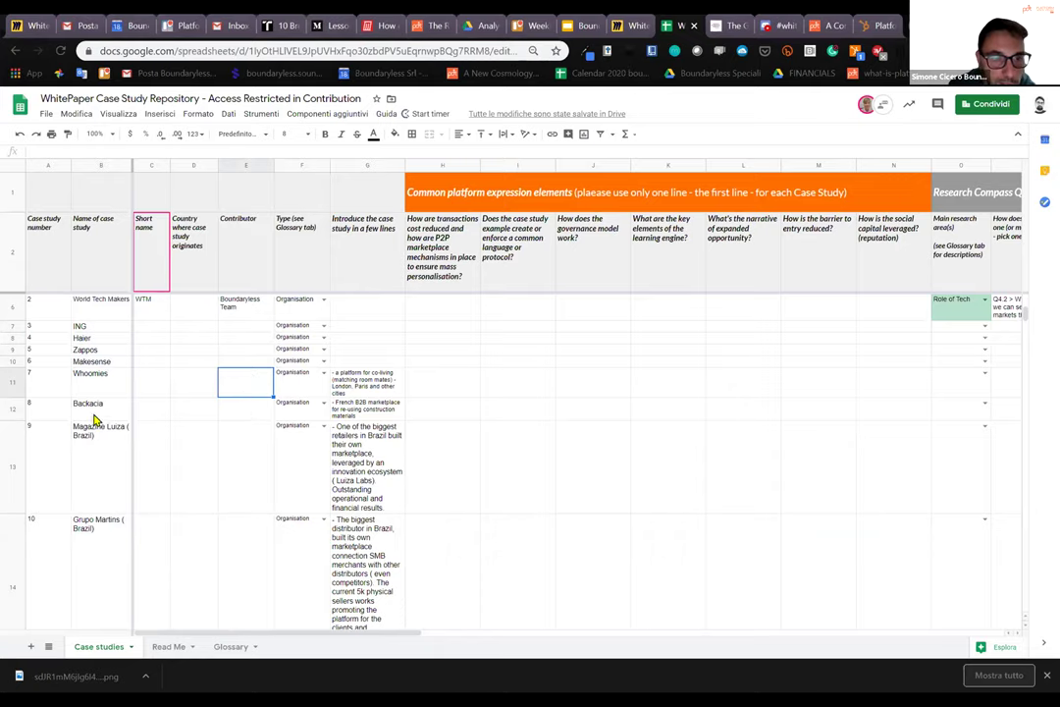
Look through the remaining case studies down to the unnamed numbered rows and select The Common Stack's Contributor cell.
{"action": "scroll", "coordinate": [235, 510], "scroll_direction": "down", "scroll_amount": 3}
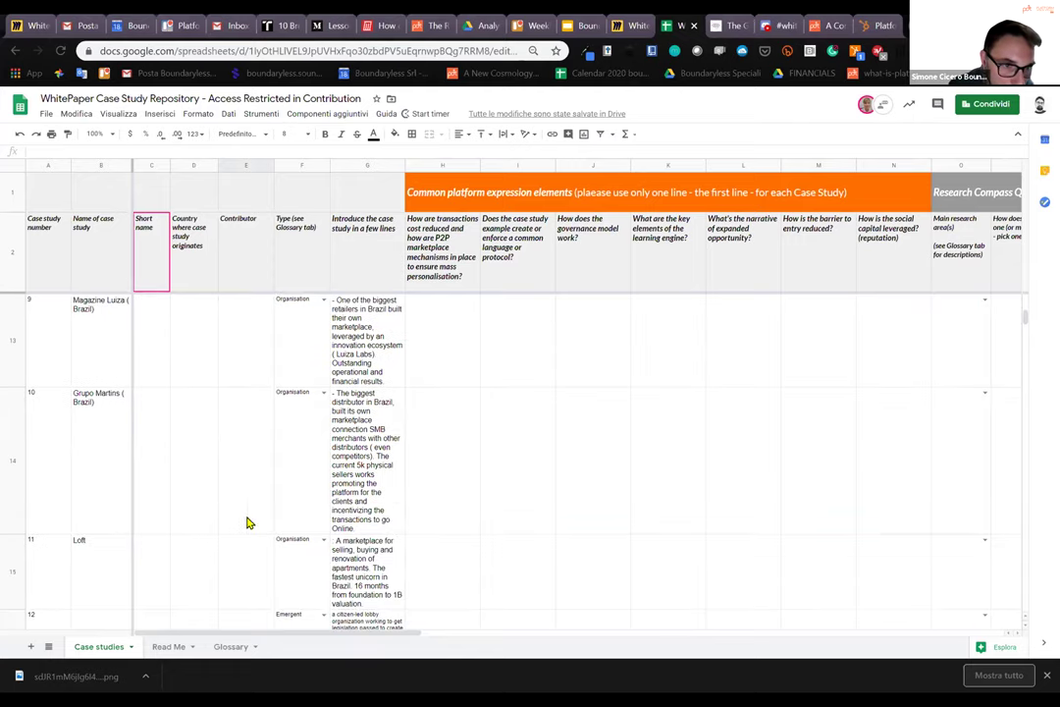
{"action": "scroll", "coordinate": [256, 549], "scroll_direction": "down", "scroll_amount": 2}
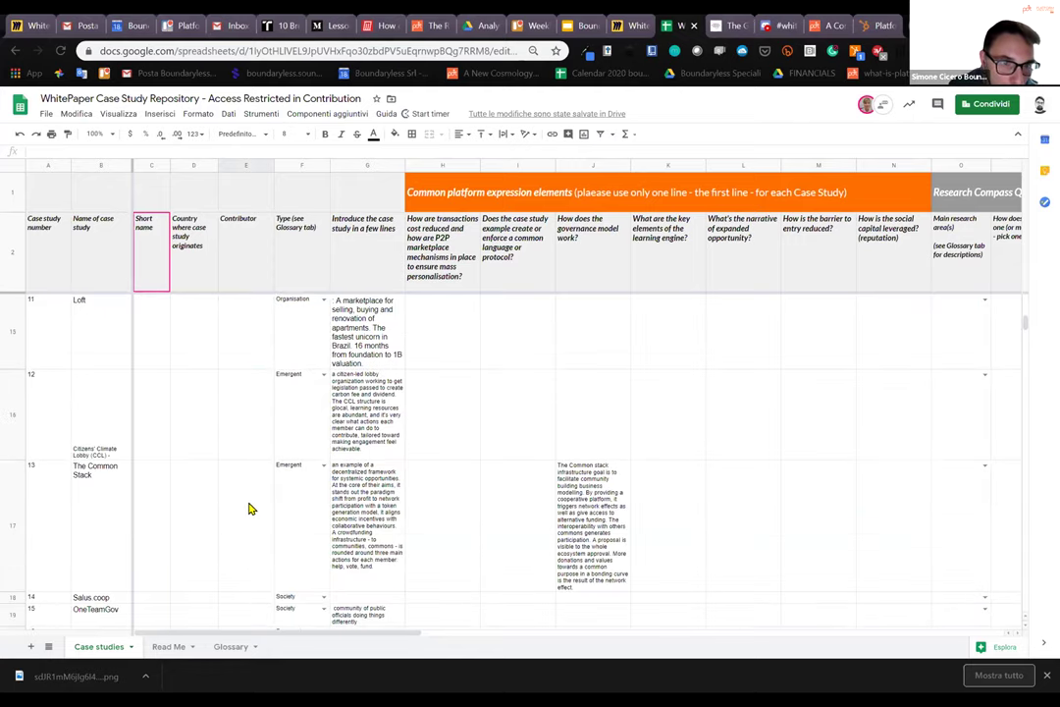
{"action": "left_click", "coordinate": [248, 513]}
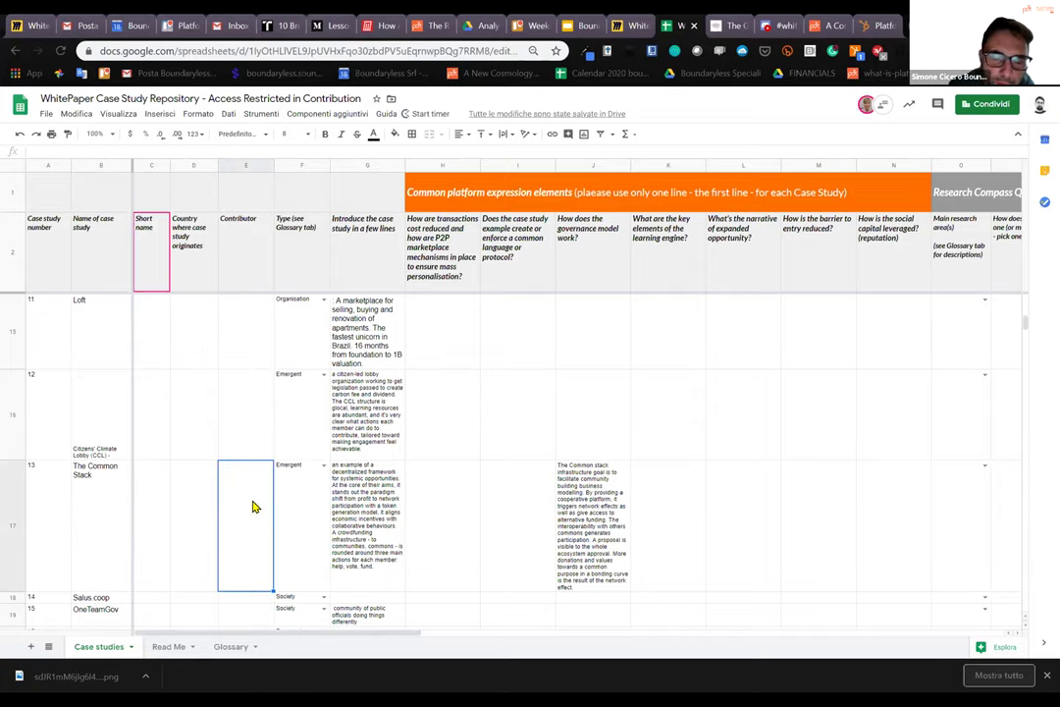
{"action": "scroll", "coordinate": [253, 505], "scroll_direction": "down", "scroll_amount": 2}
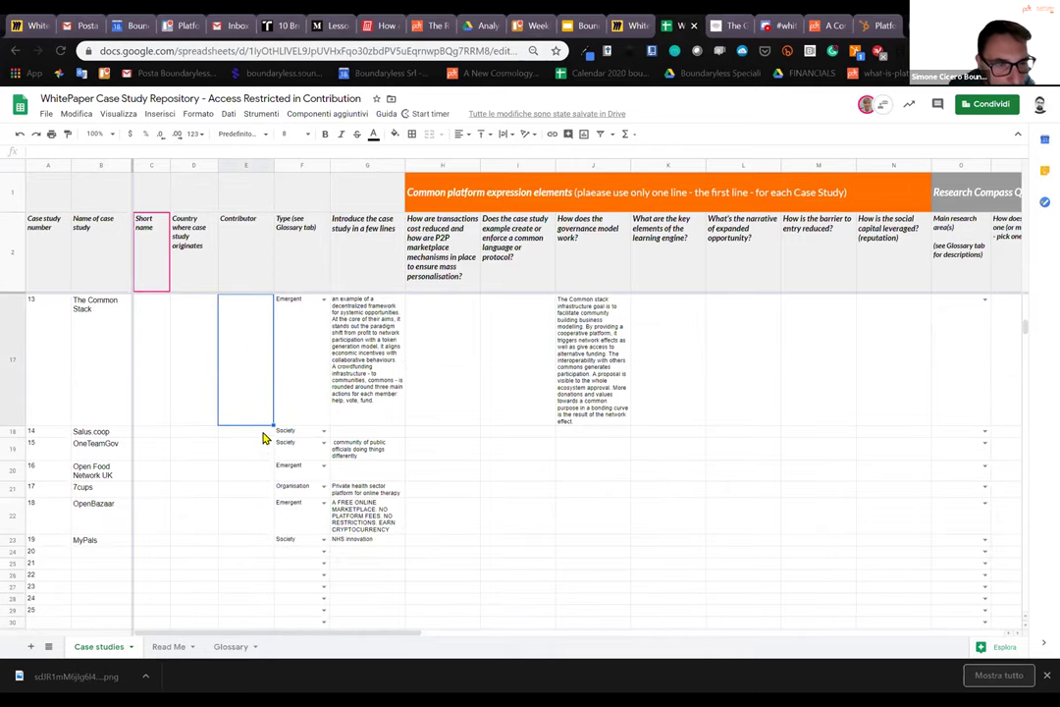
{"action": "scroll", "coordinate": [243, 453], "scroll_direction": "up", "scroll_amount": 3}
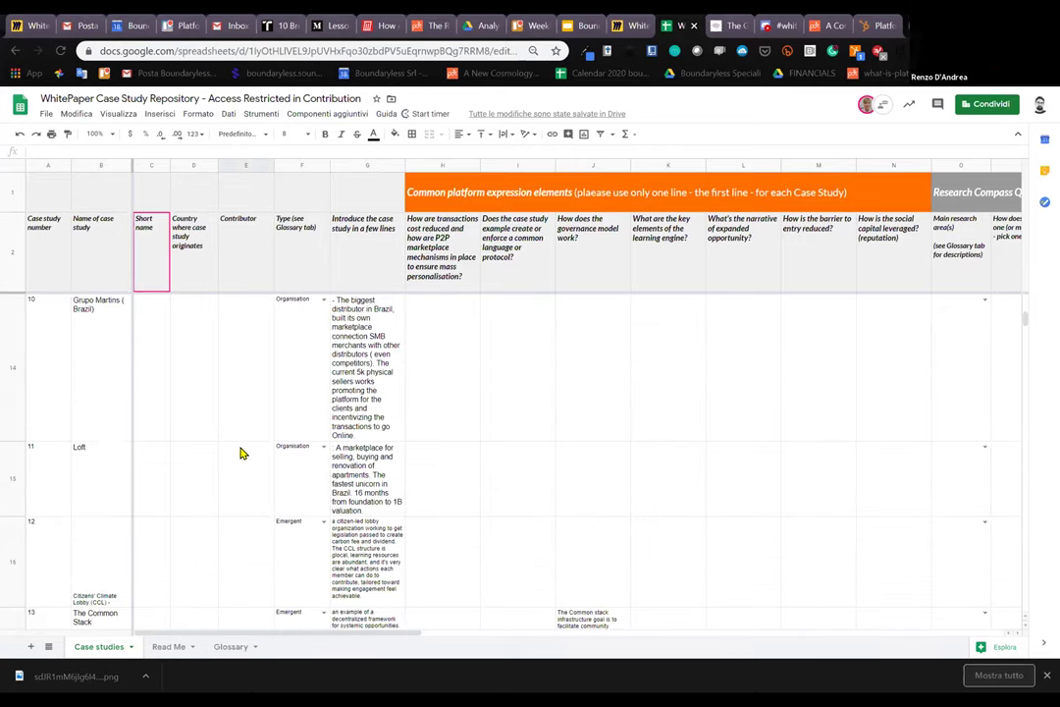
{"action": "scroll", "coordinate": [243, 452], "scroll_direction": "down", "scroll_amount": 3}
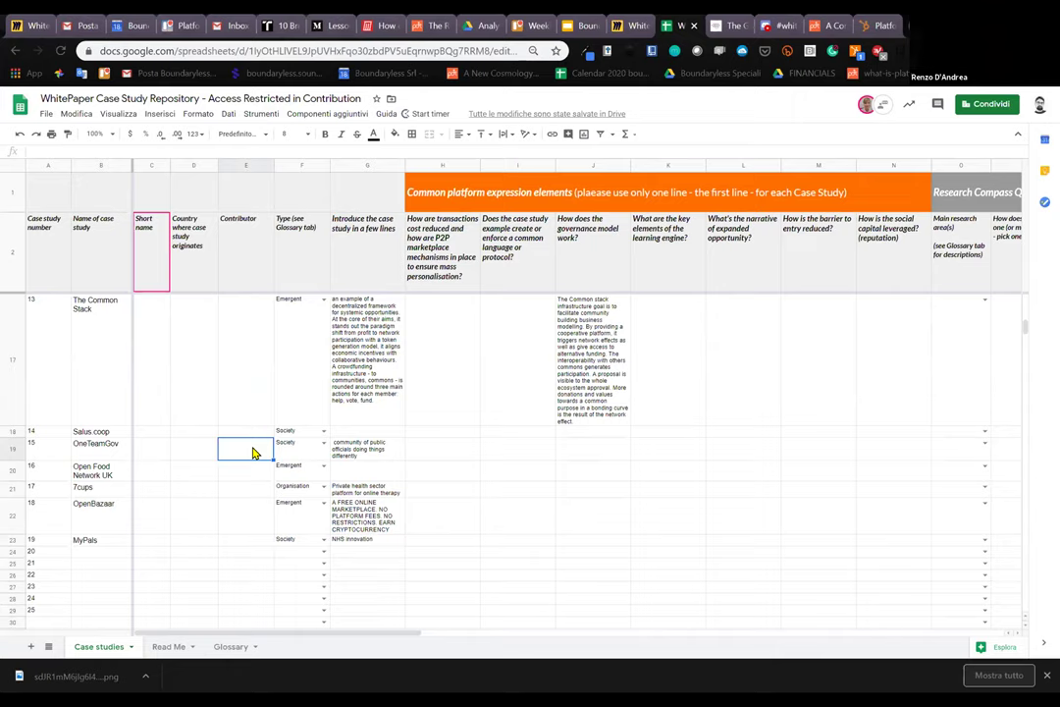
{"action": "scroll", "coordinate": [235, 471], "scroll_direction": "up", "scroll_amount": 3}
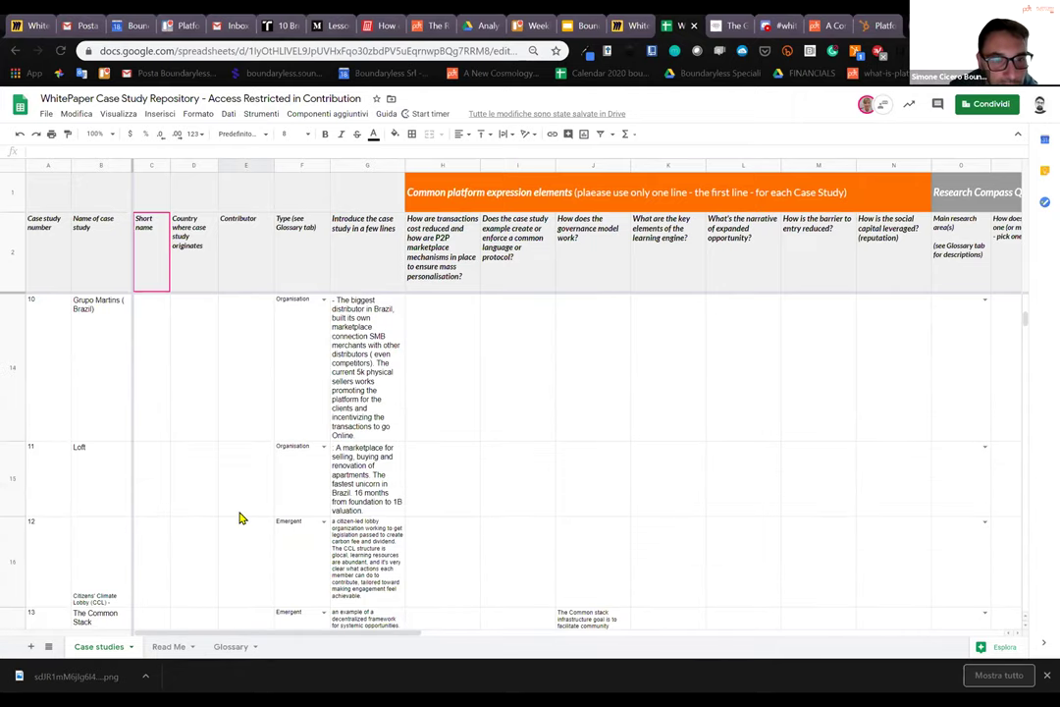
{"action": "scroll", "coordinate": [239, 517], "scroll_direction": "down", "scroll_amount": 1}
{"action": "left_click", "coordinate": [247, 479]}
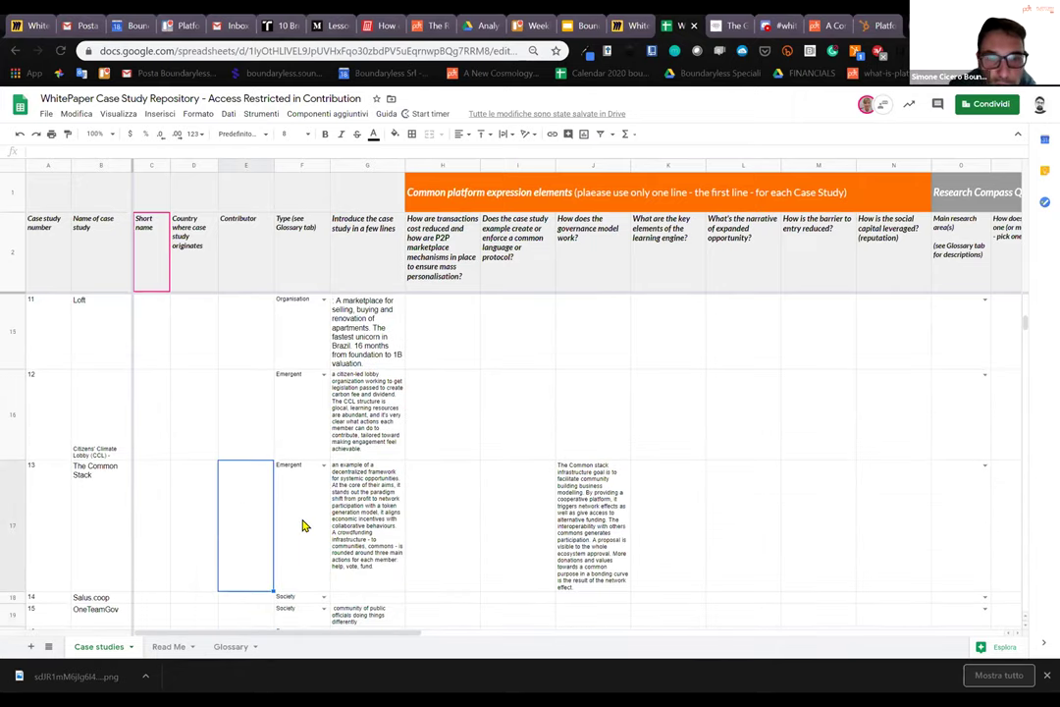
Trace The Common Stack row from its introduction across the platform expression columns and back to the introduction cell.
{"action": "left_click", "coordinate": [349, 514]}
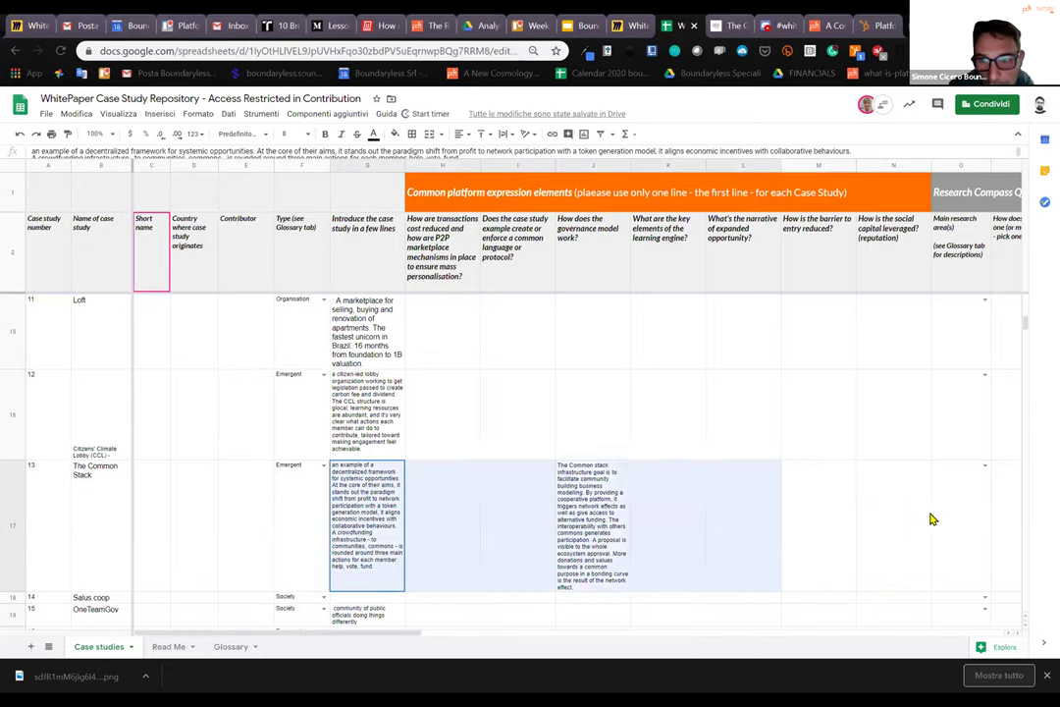
{"action": "left_click", "coordinate": [917, 512]}
{"action": "left_click_drag", "start_coordinate": [893, 502], "coordinate": [367, 499]}
{"action": "left_click", "coordinate": [367, 496]}
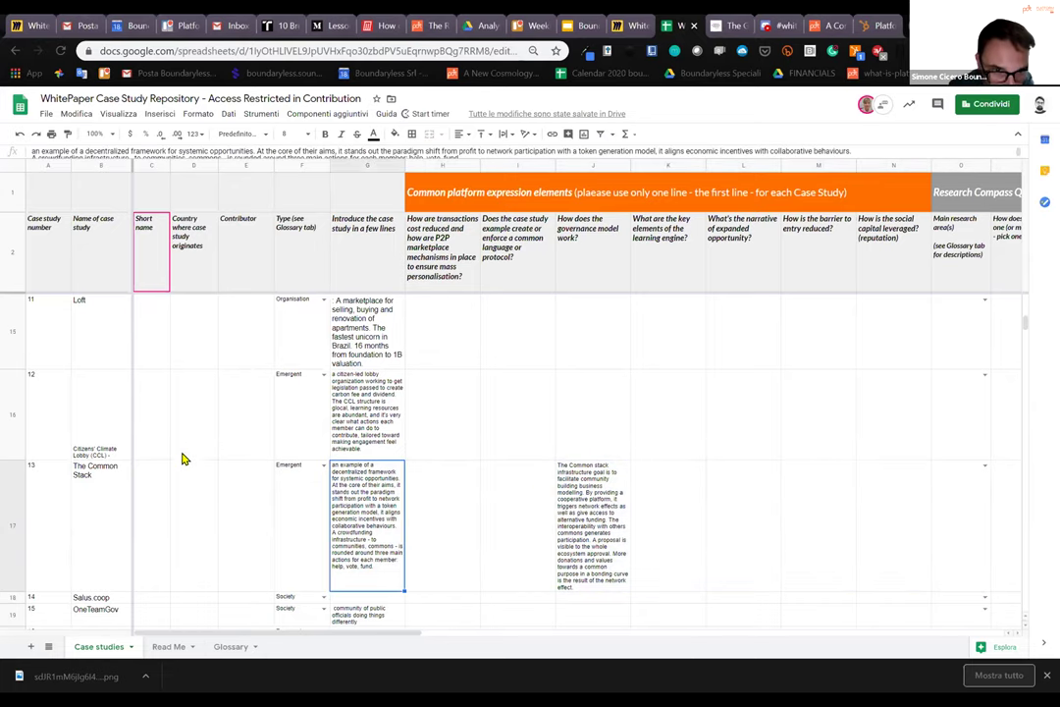
Select the first Open Compute Project row's introduction and view the case studies from World Tech Makers to Grupo Martins.
{"action": "scroll", "coordinate": [182, 458], "scroll_direction": "up", "scroll_amount": 5}
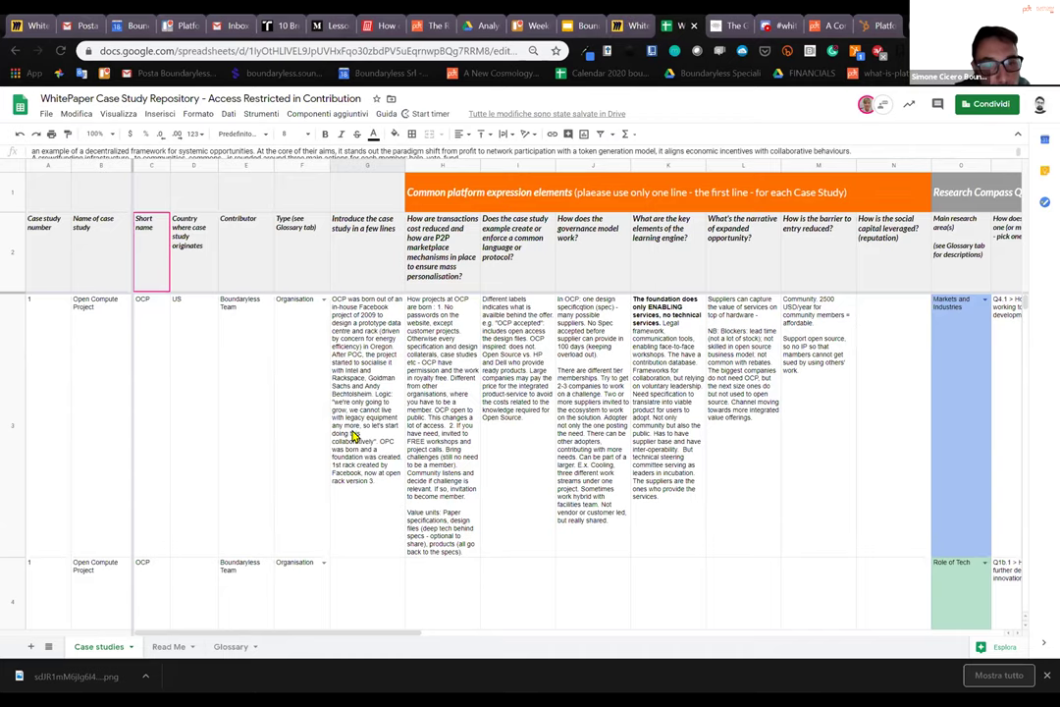
{"action": "left_click", "coordinate": [360, 367]}
{"action": "scroll", "coordinate": [391, 373], "scroll_direction": "down", "scroll_amount": 3}
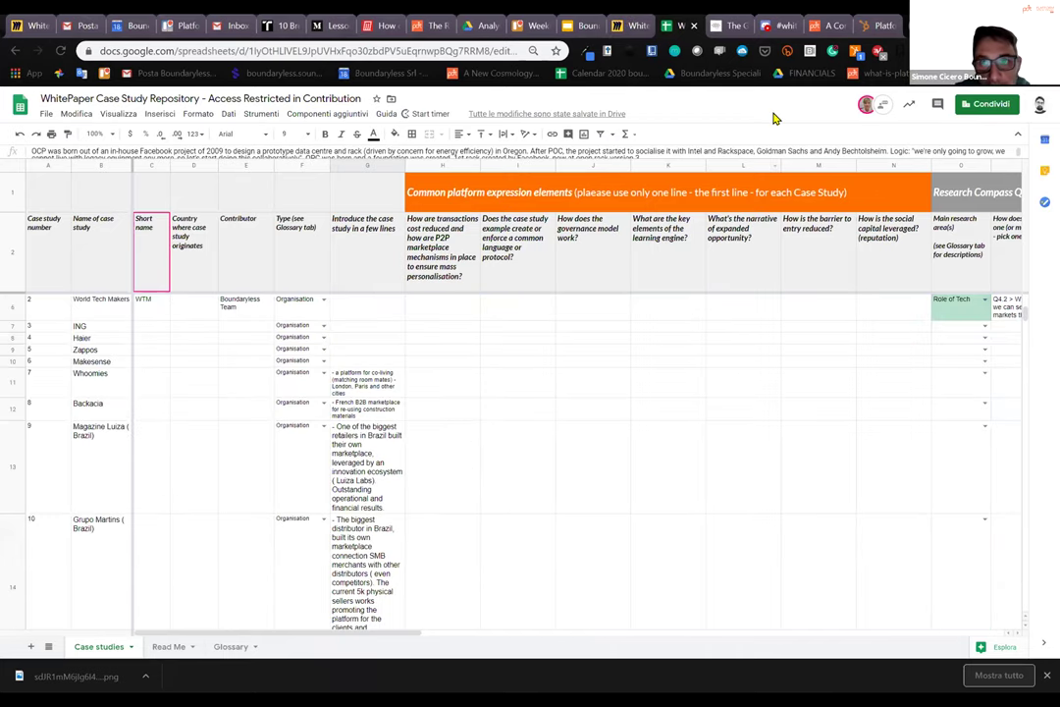